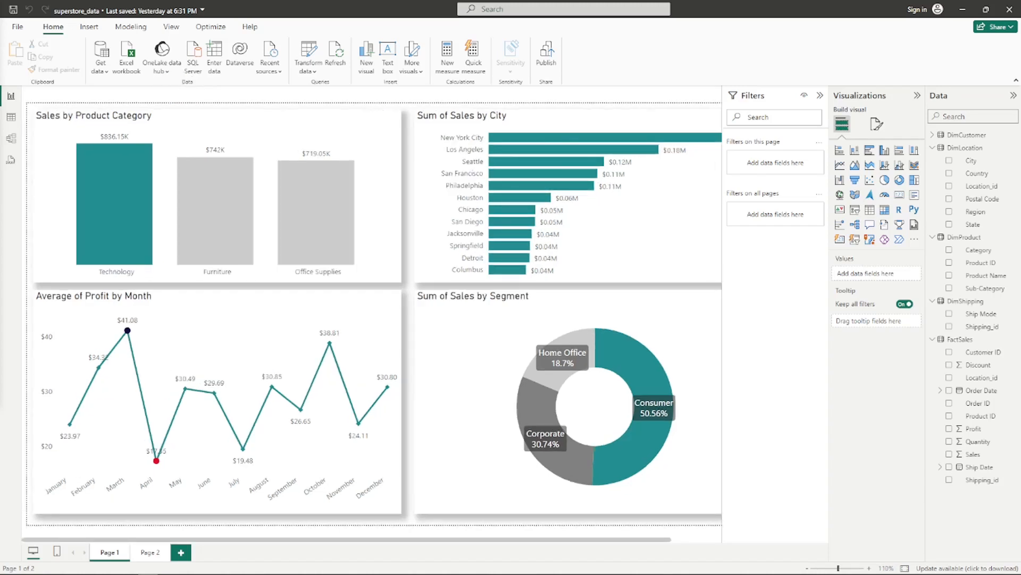
Filter the Sum of Sales by City chart with a Top N filter showing the top 5 cities by Sum of Sales.
scroll(372, 314, "up", 2)
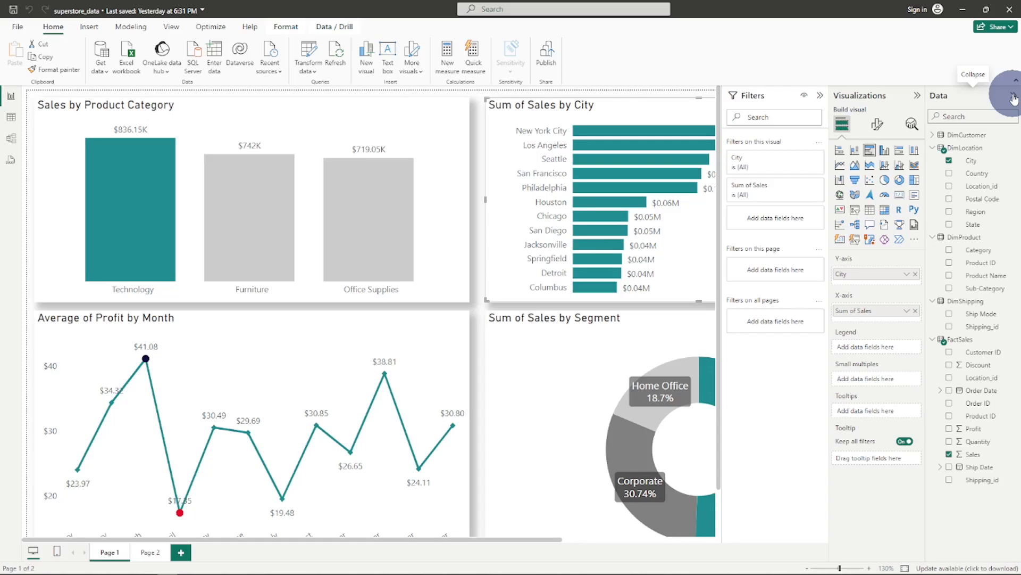
left_click(1013, 99)
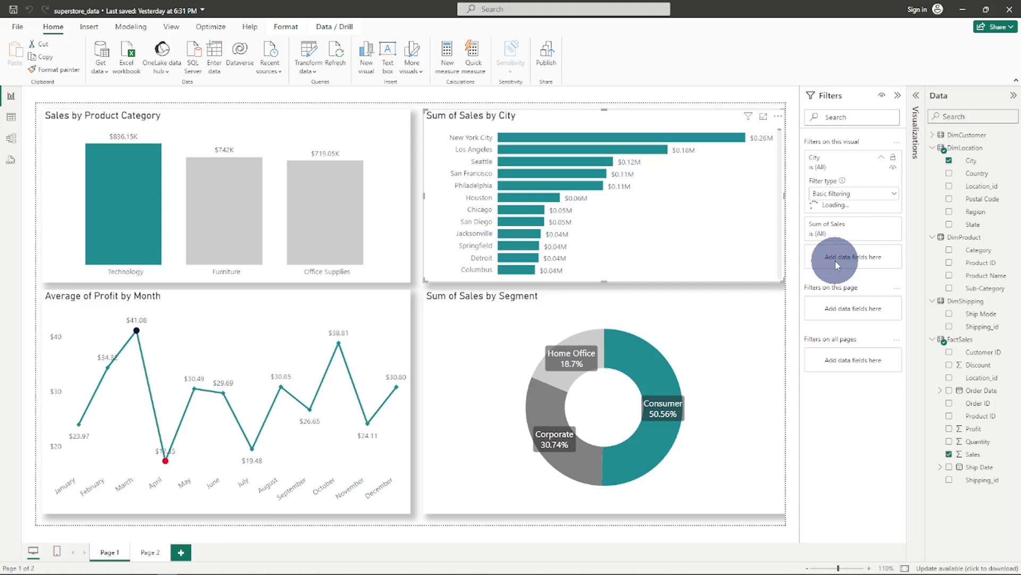
left_click(830, 223)
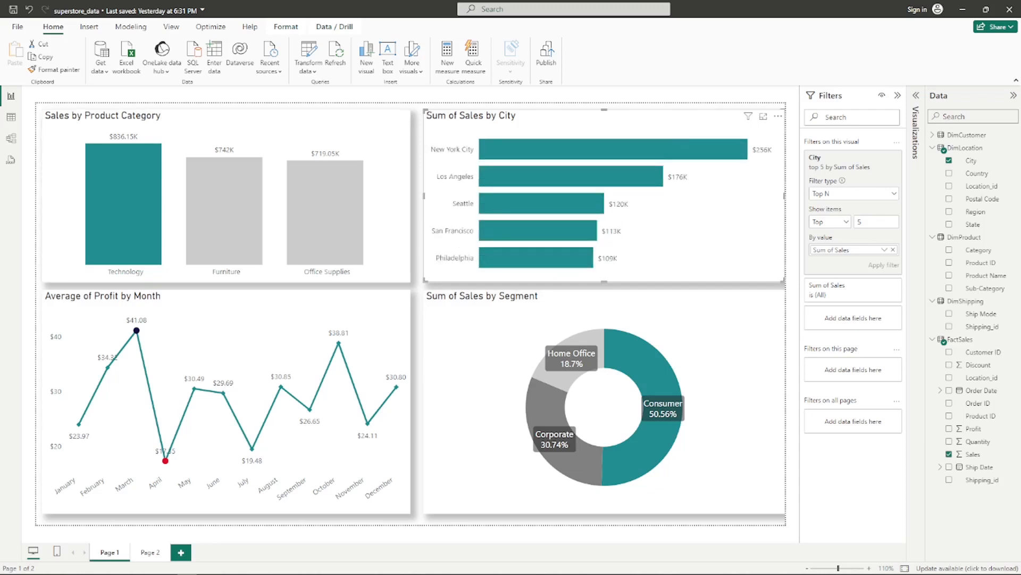
left_click(430, 135)
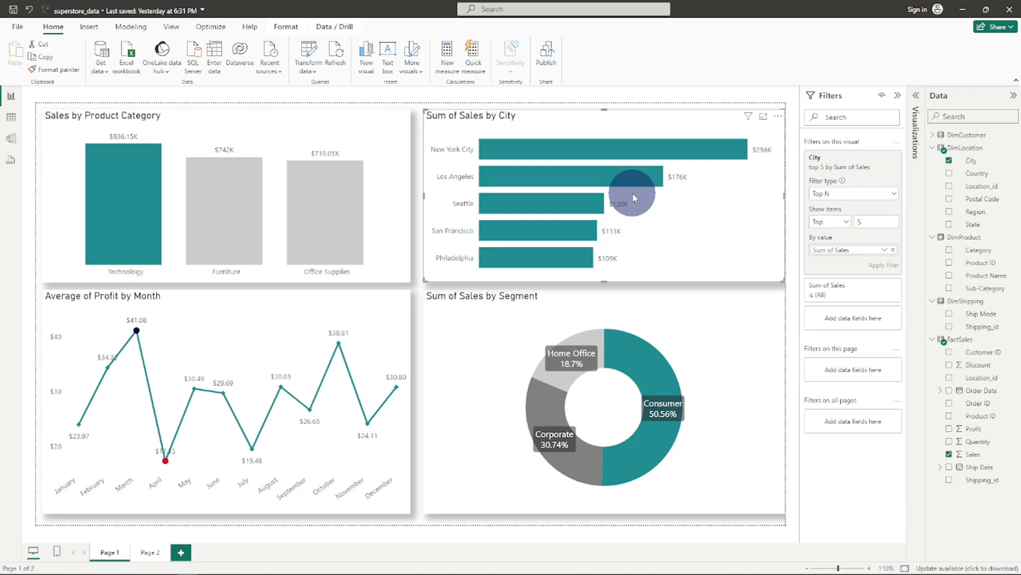
mouse_move(554, 197)
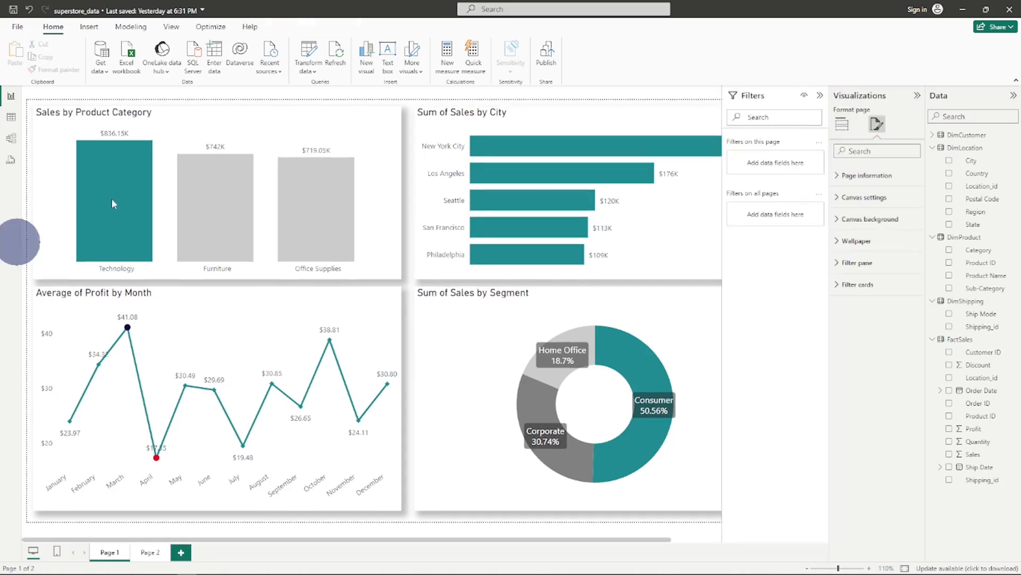
left_click(113, 203)
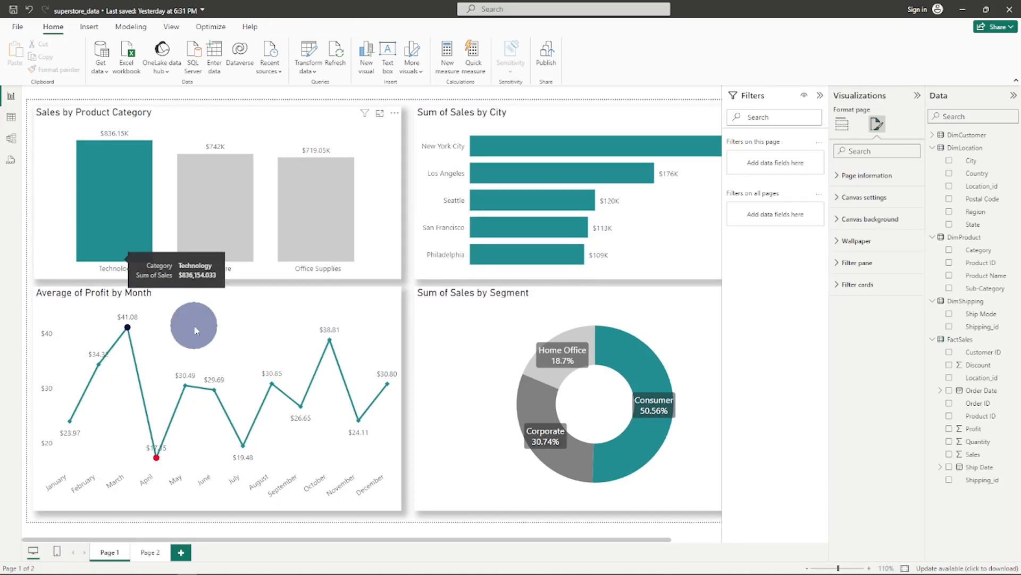
mouse_move(196, 330)
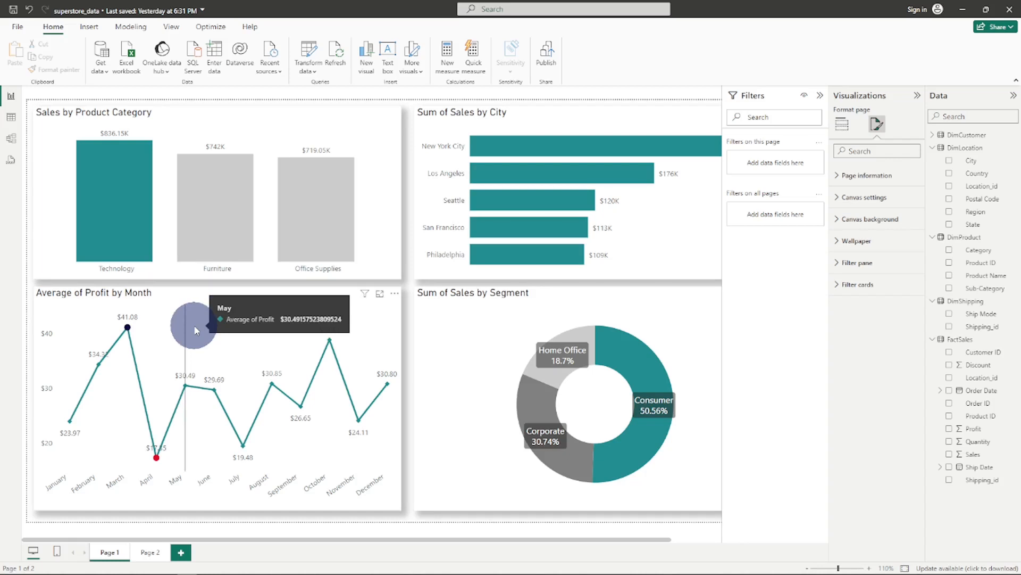
On Page 2, add a page-level filter on Region and limit it to West.
left_click(149, 555)
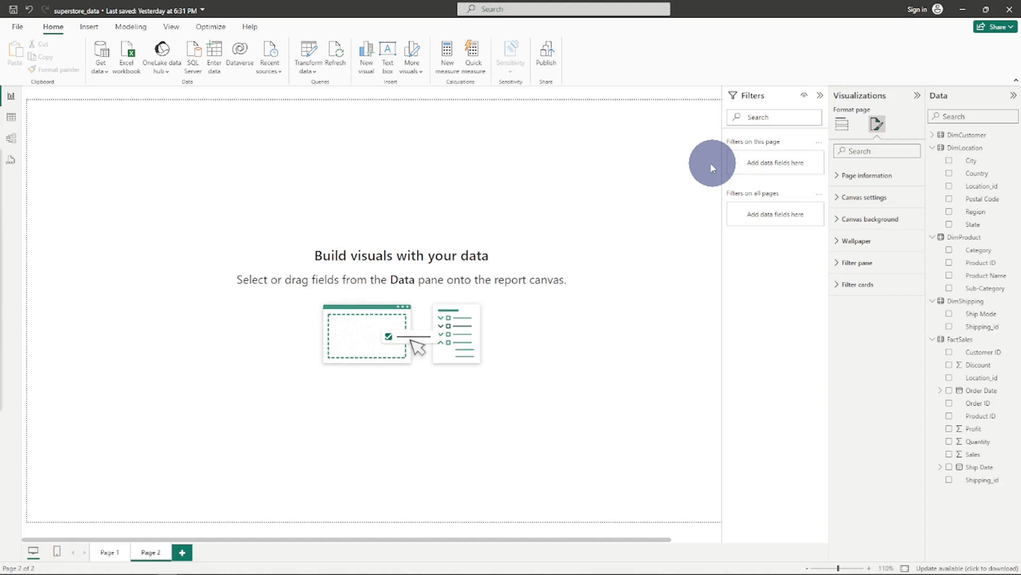
left_click_drag(712, 169, 775, 162)
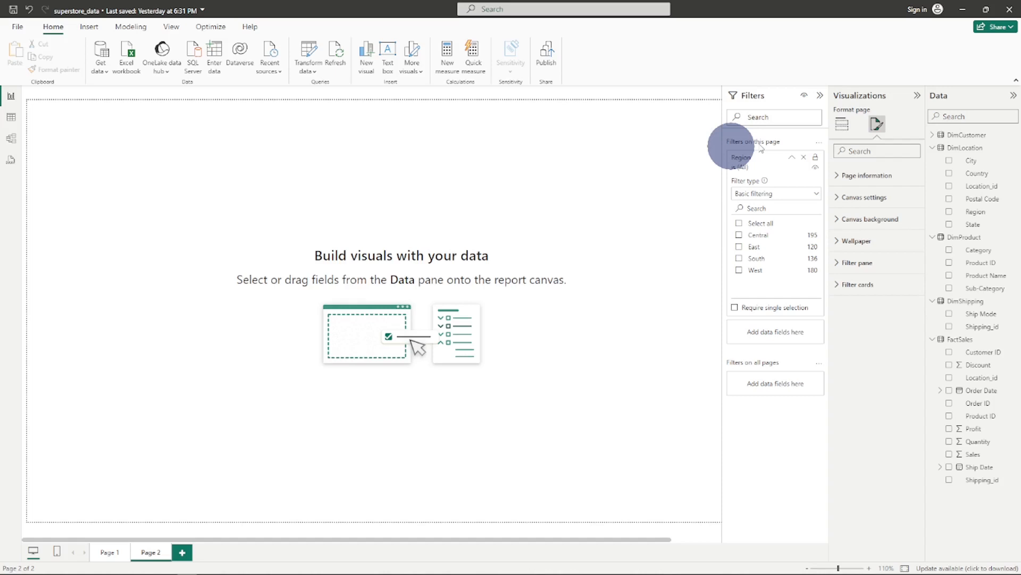
left_click(739, 270)
Build a column chart of Sum of Sales by Category titled "West Region Sales by Product Category", with Technology highlighted in teal.
left_click(228, 180)
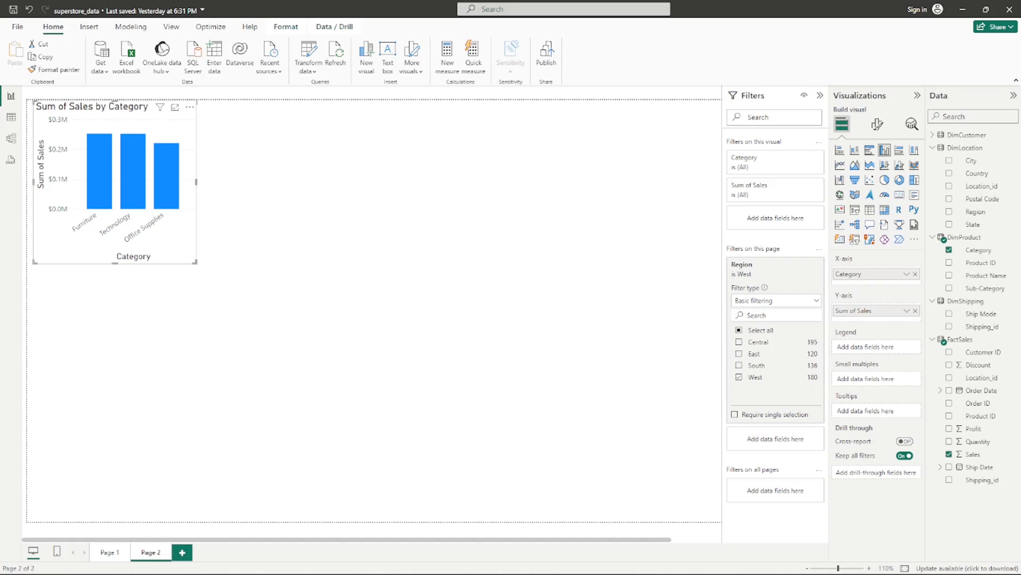
left_click(177, 124)
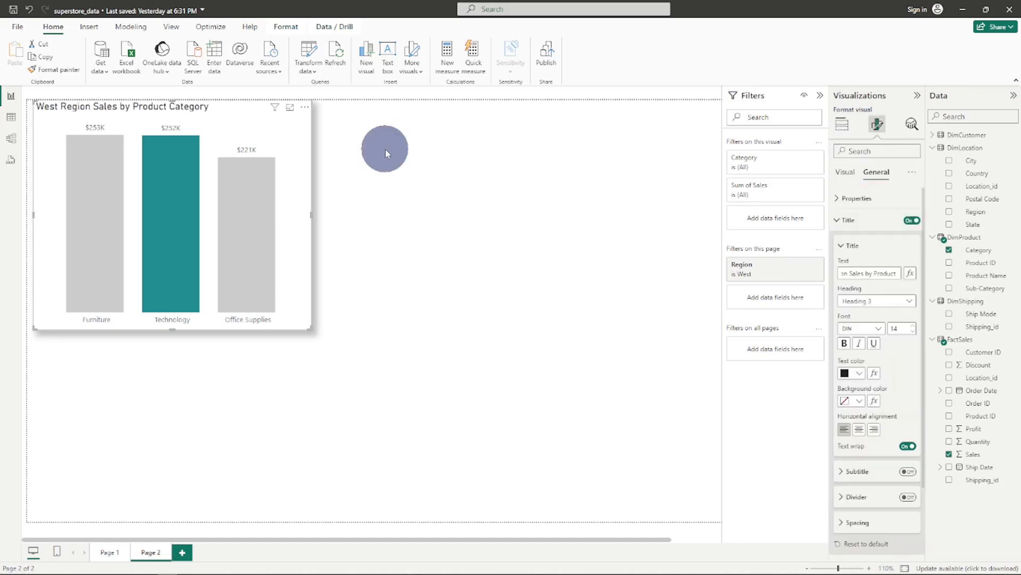
left_click(386, 153)
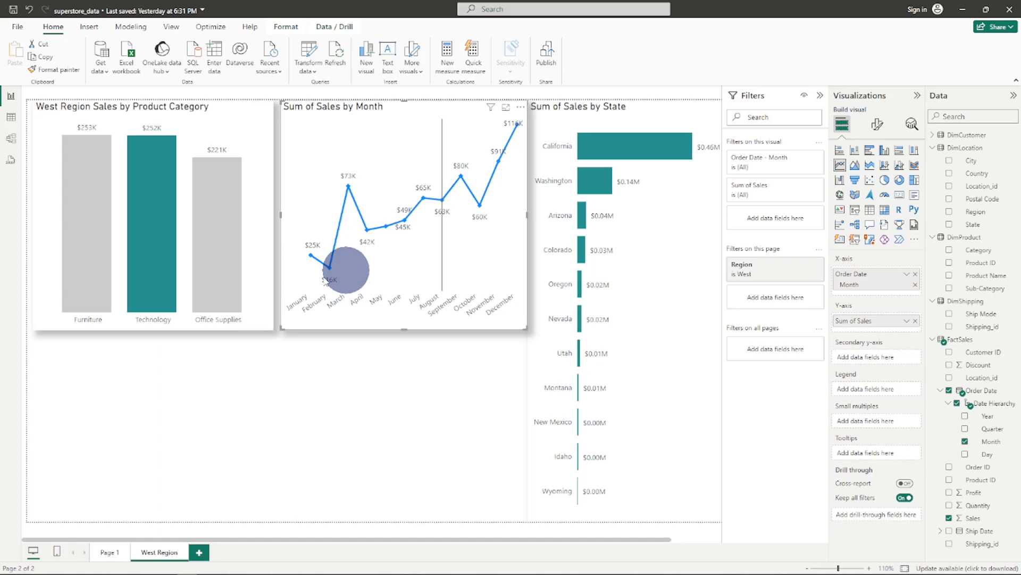
Add a funnel chart below the product category chart, with Ship Mode as the category and Order ID as the values.
left_click(295, 376)
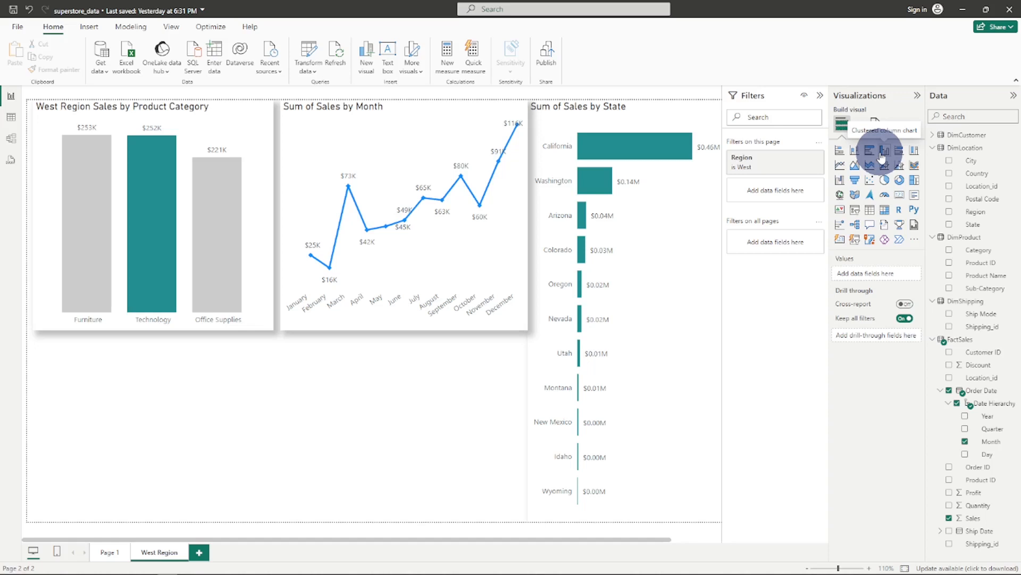
left_click(855, 179)
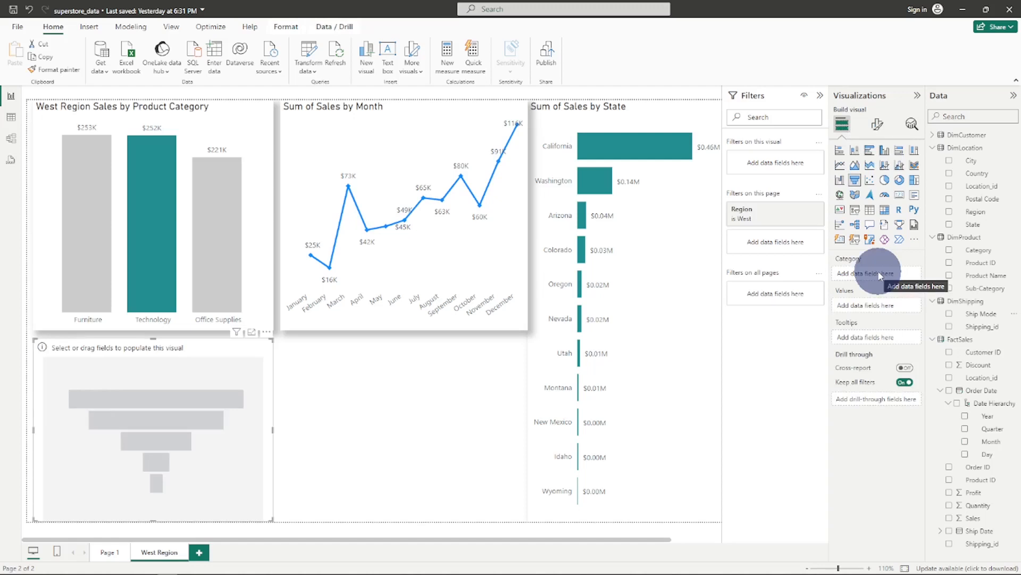
left_click(950, 314)
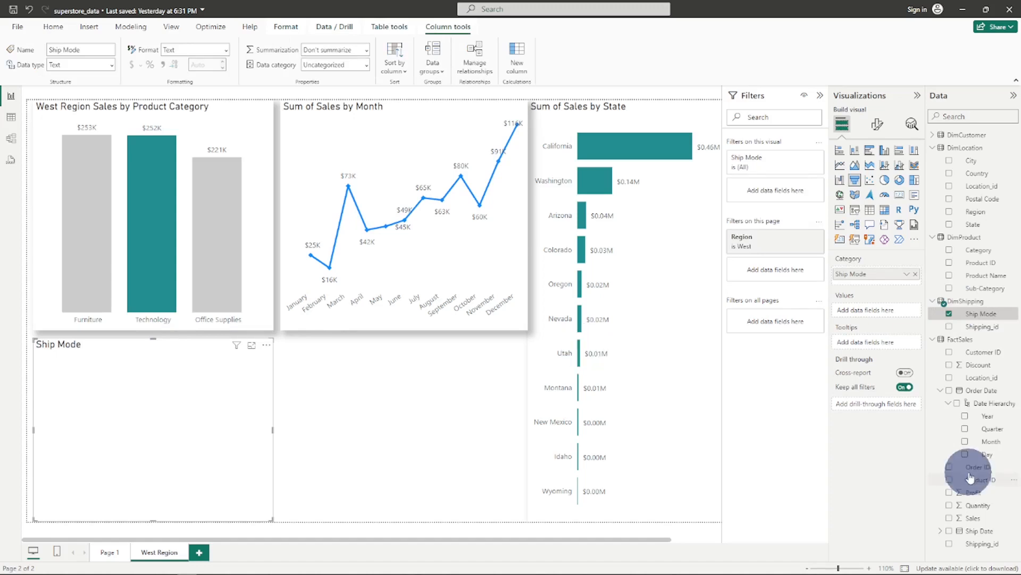
left_click_drag(973, 471, 867, 311)
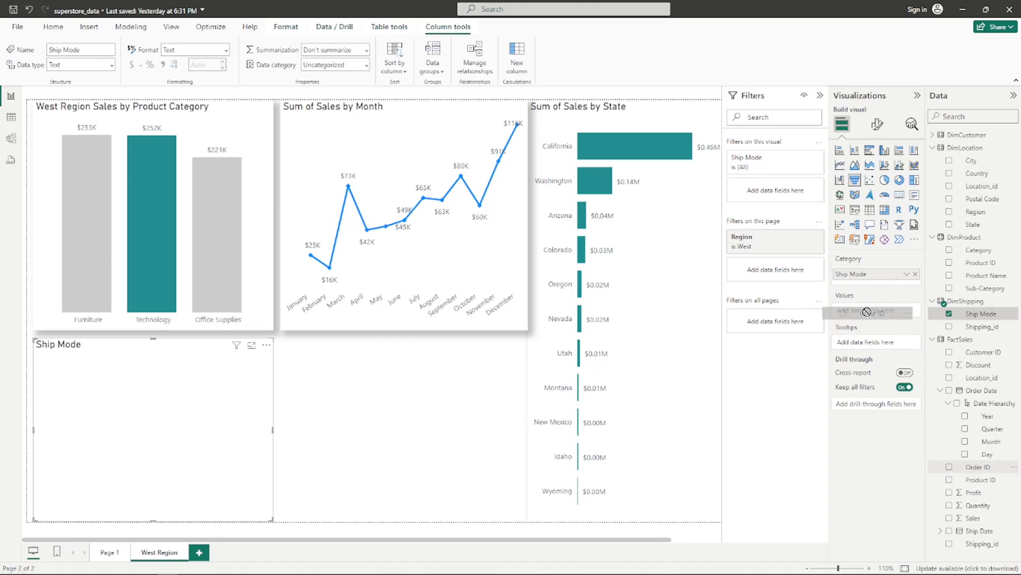
left_click_drag(867, 311, 877, 311)
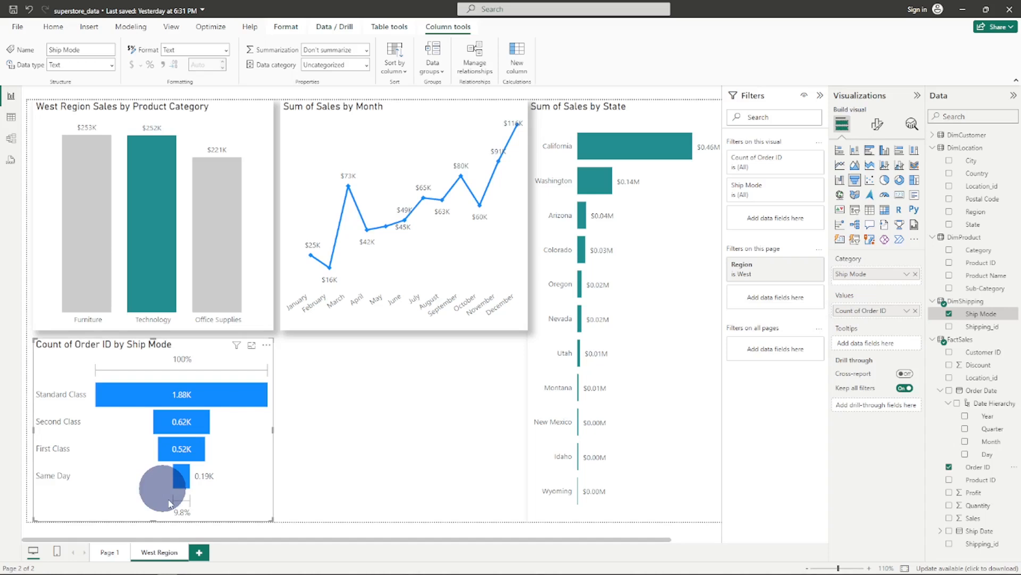
Show data value and percentage in the funnel's data labels, reduce their font size, and open the category label settings.
mouse_move(184, 485)
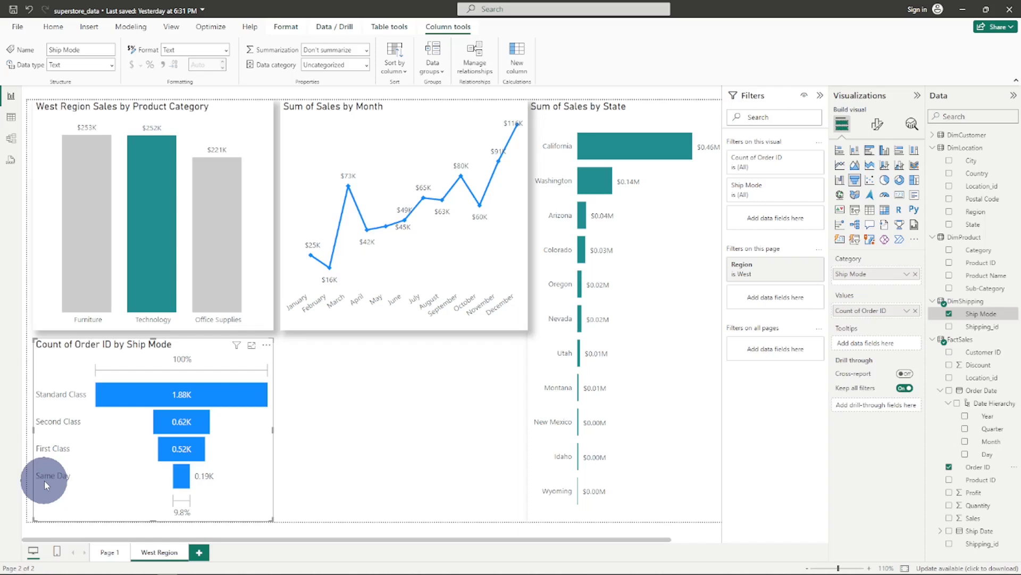
left_click(911, 356)
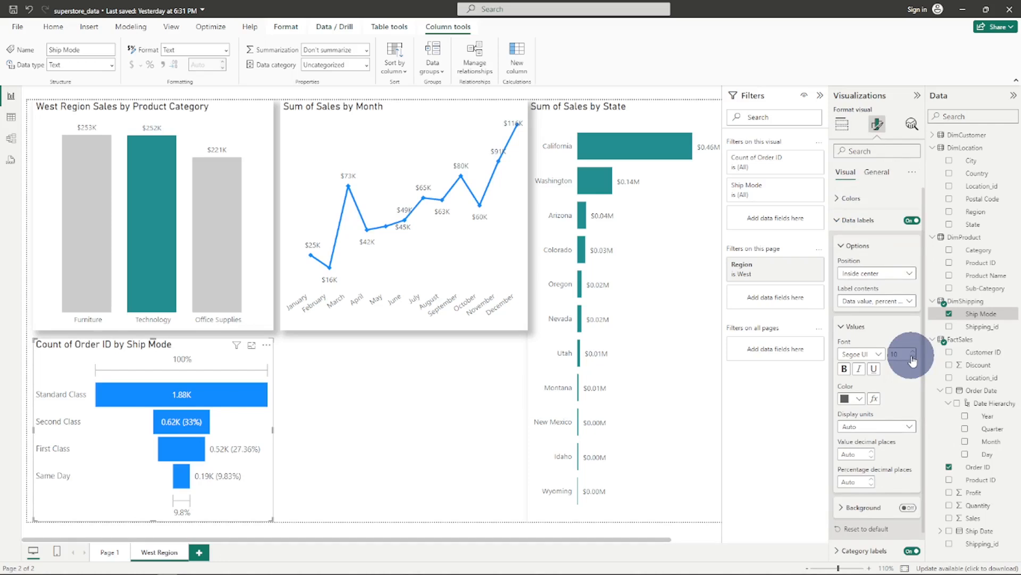
left_click(913, 358)
left_click(838, 219)
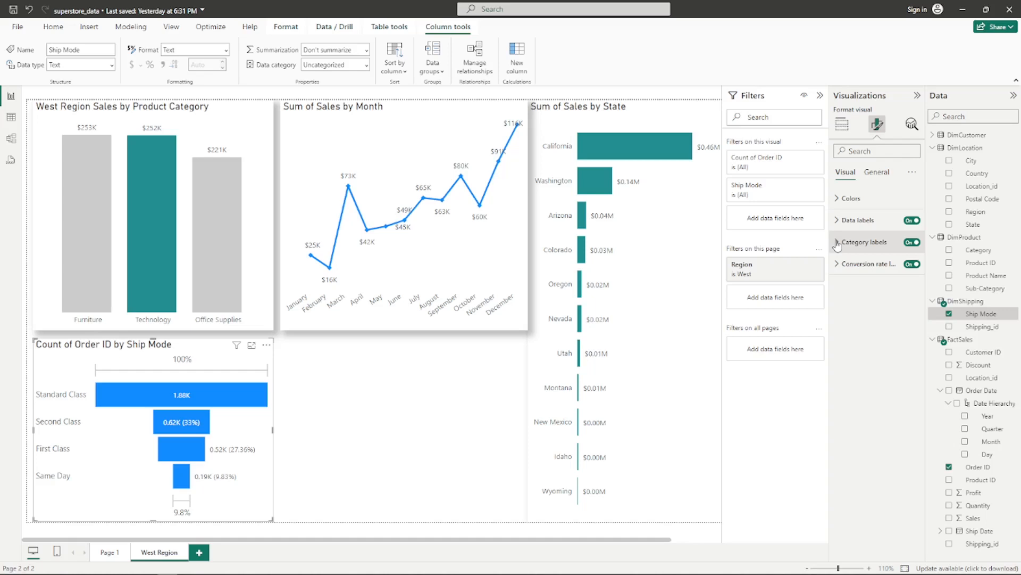
left_click(837, 244)
left_click(853, 268)
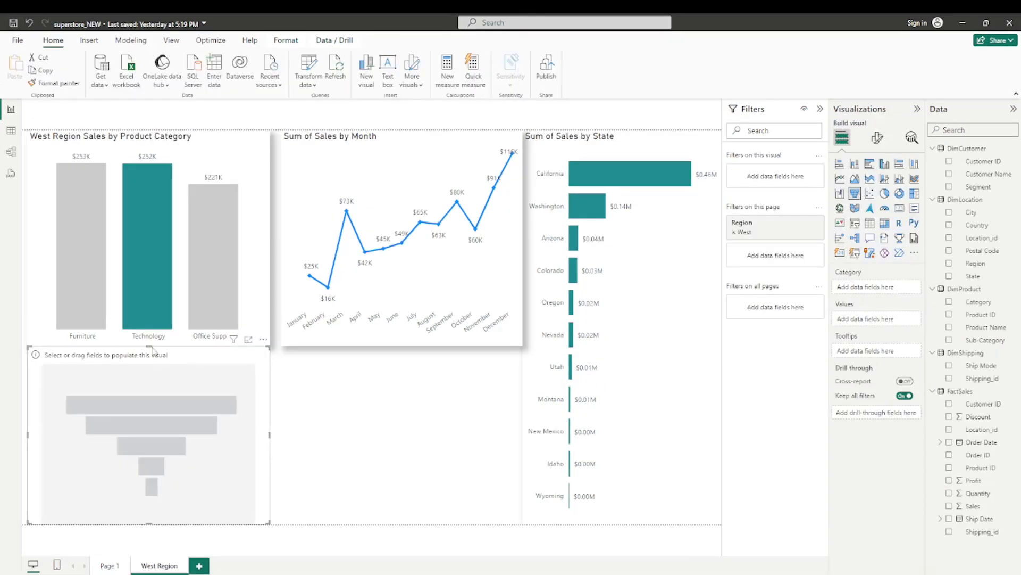
Lower the empty funnel chart's upper edge slightly and populate it with Ship Mode as the category and Sales as the values.
left_click_drag(149, 346, 149, 354)
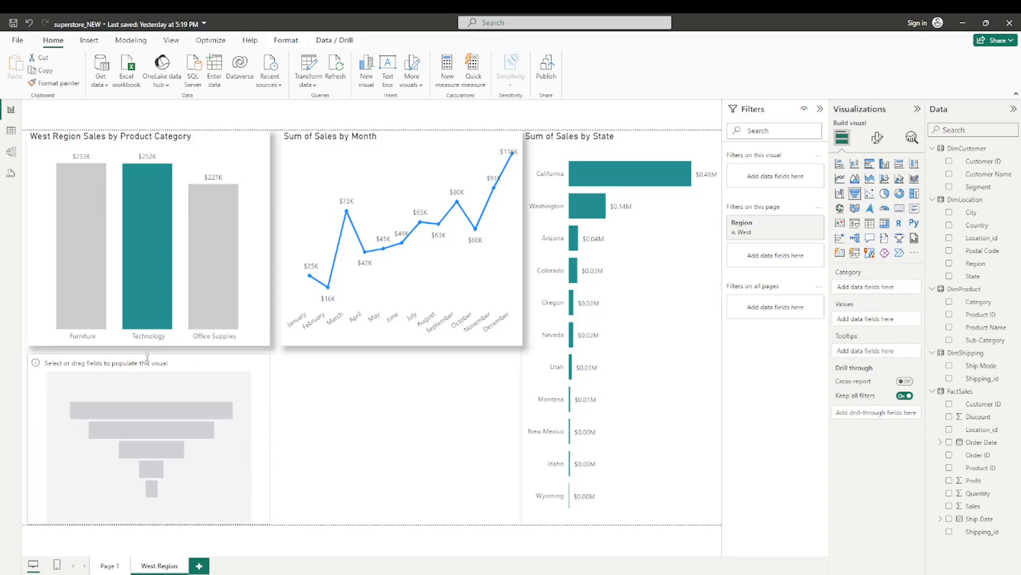
left_click(150, 357)
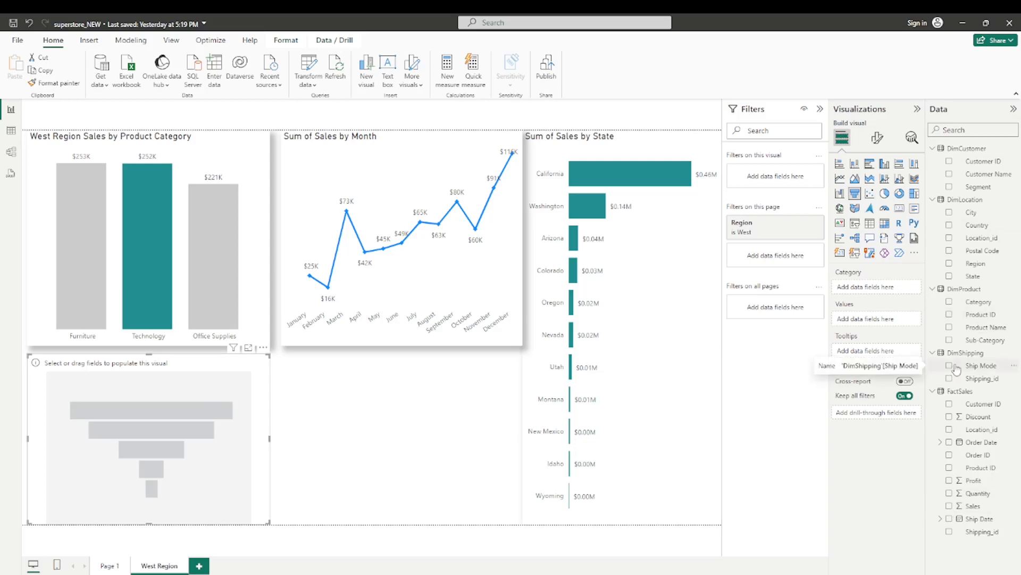
left_click_drag(956, 369, 863, 287)
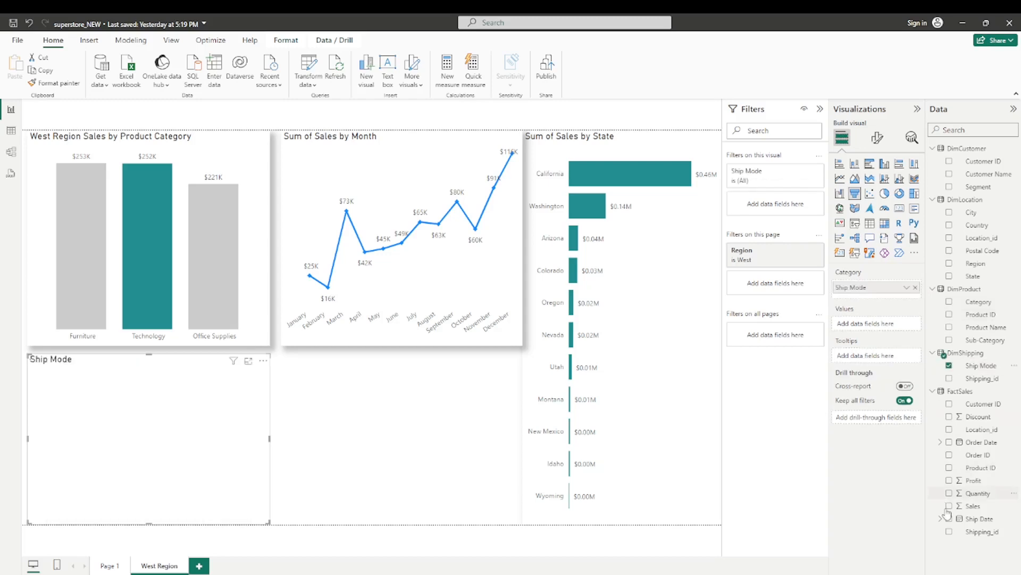
left_click_drag(948, 511, 864, 324)
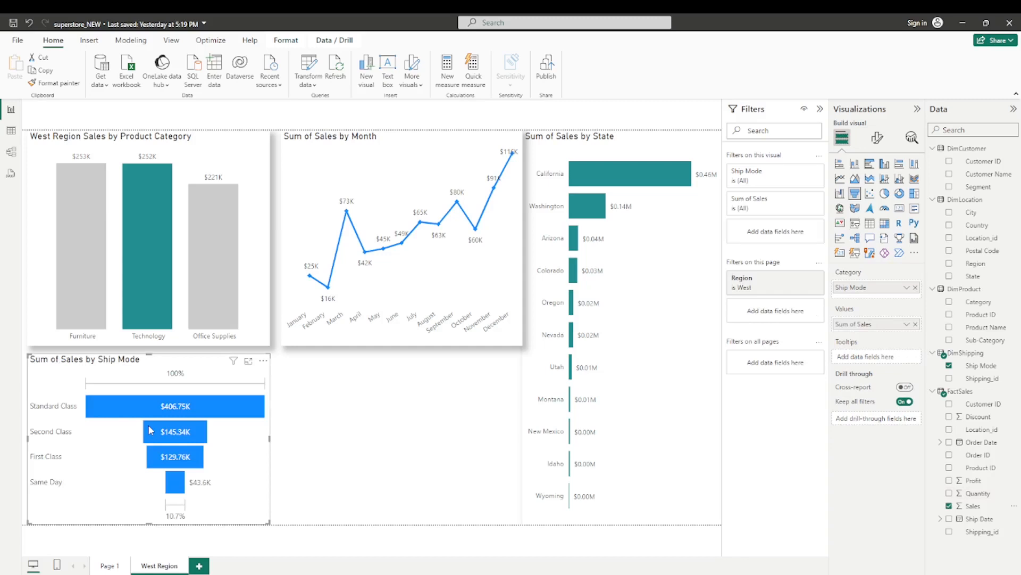
mouse_move(47, 398)
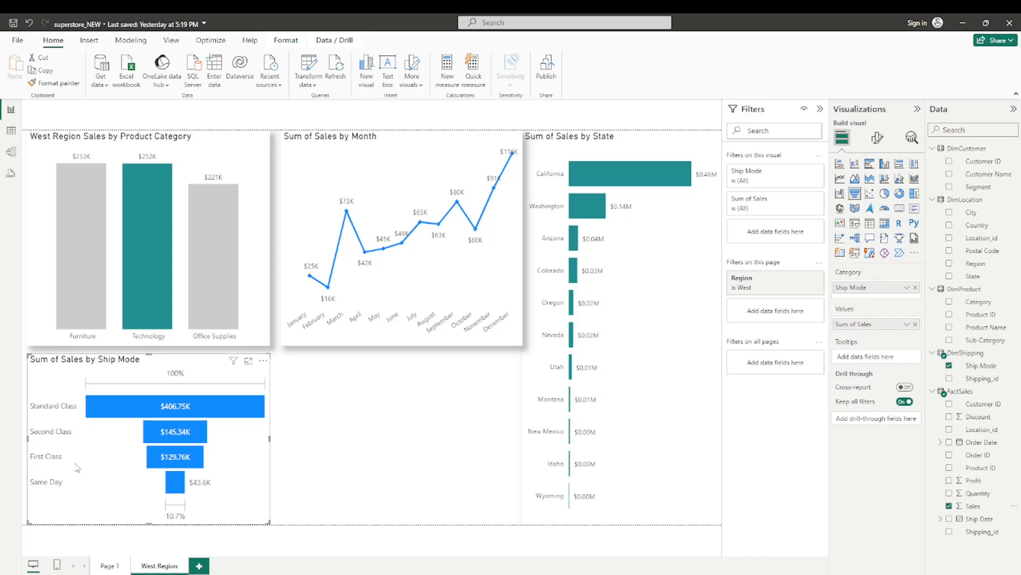
Try Quantity in place of Sales as the funnel chart's values and switch back to Sales.
left_click(915, 324)
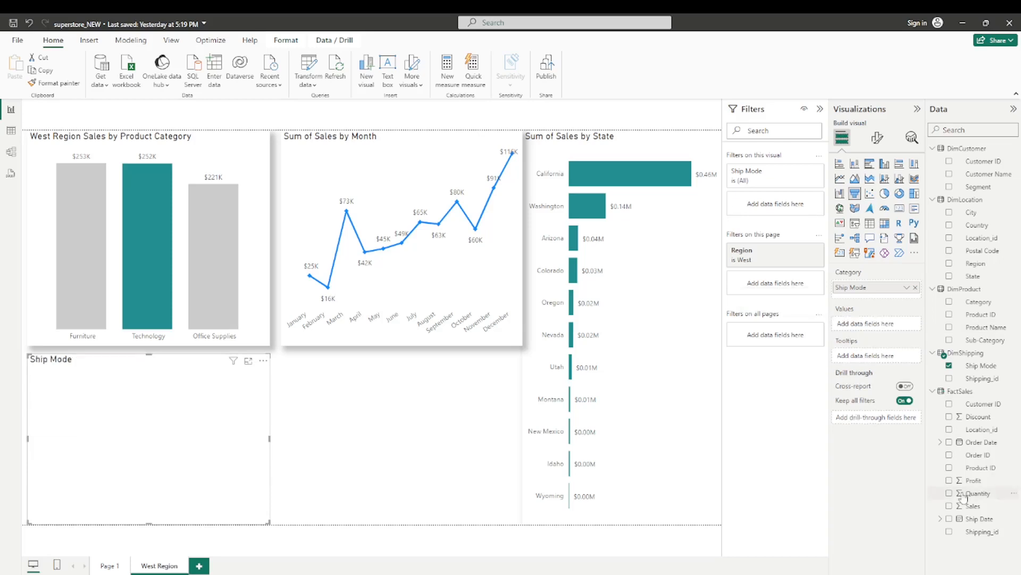
left_click_drag(964, 497, 874, 323)
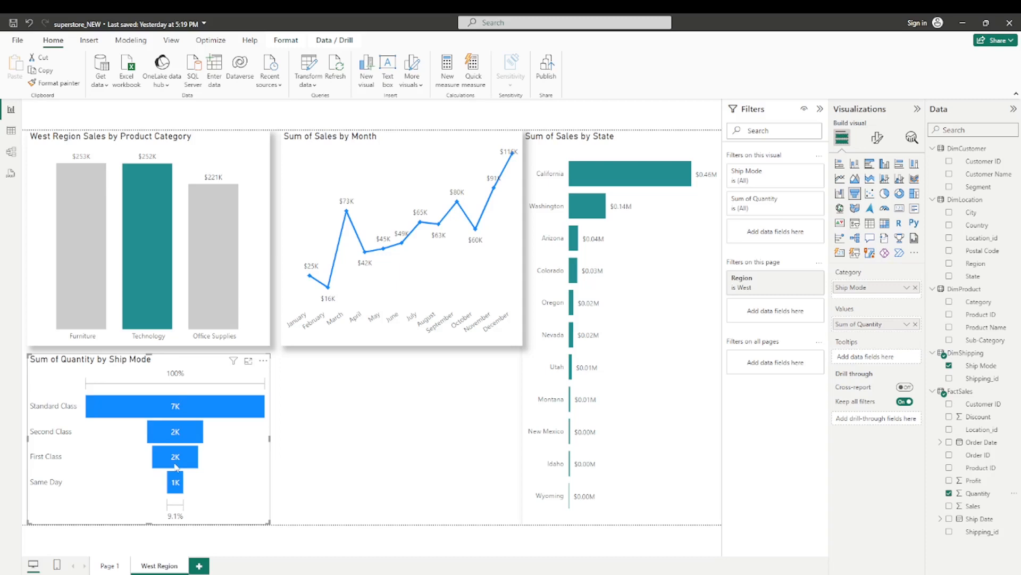
mouse_move(168, 483)
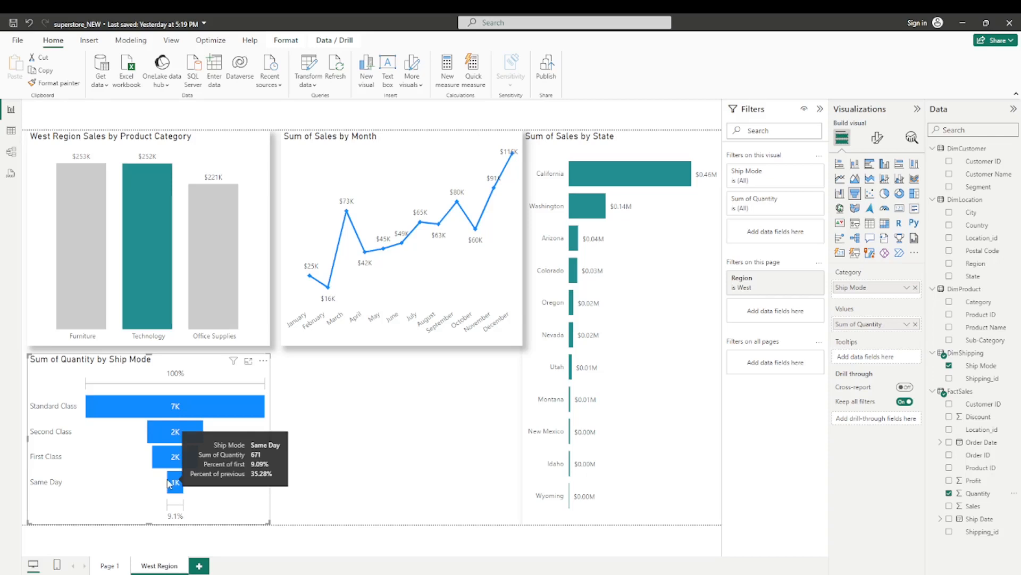
left_click(949, 492)
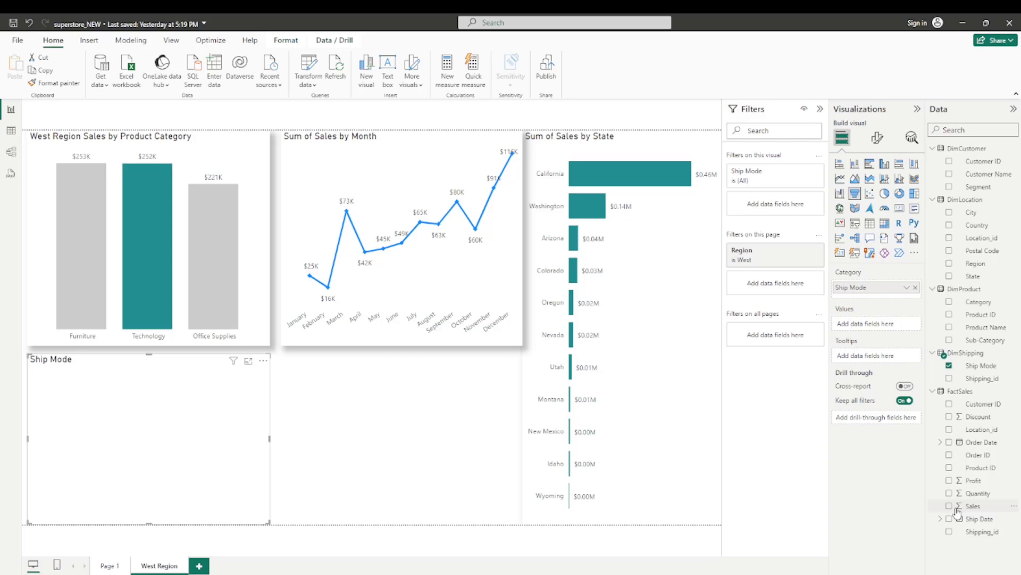
left_click(956, 508)
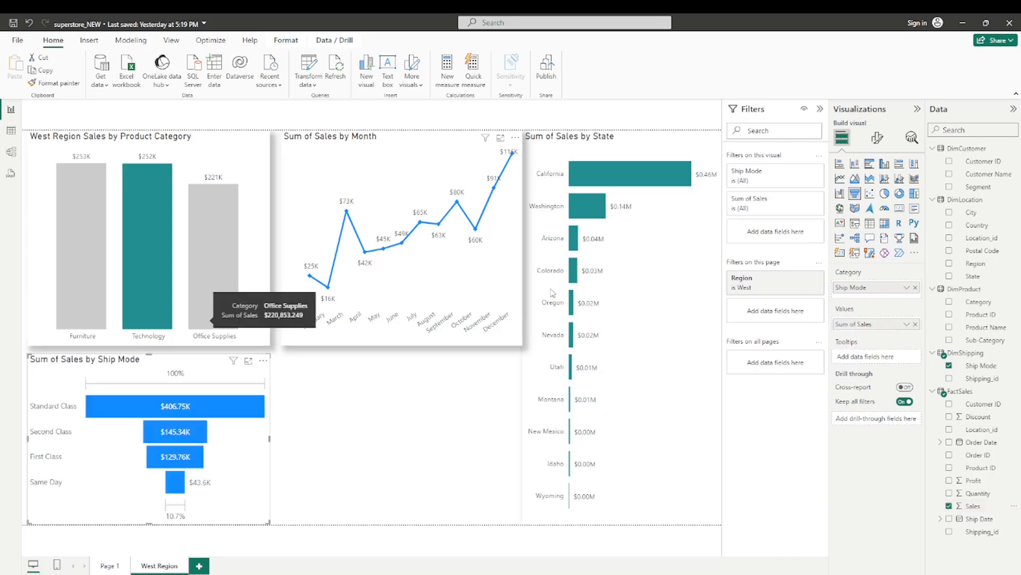
Copy the formatting of the West Region Sales by Product Category chart onto the Ship Mode funnel chart with Format painter.
left_click(199, 158)
left_click(54, 83)
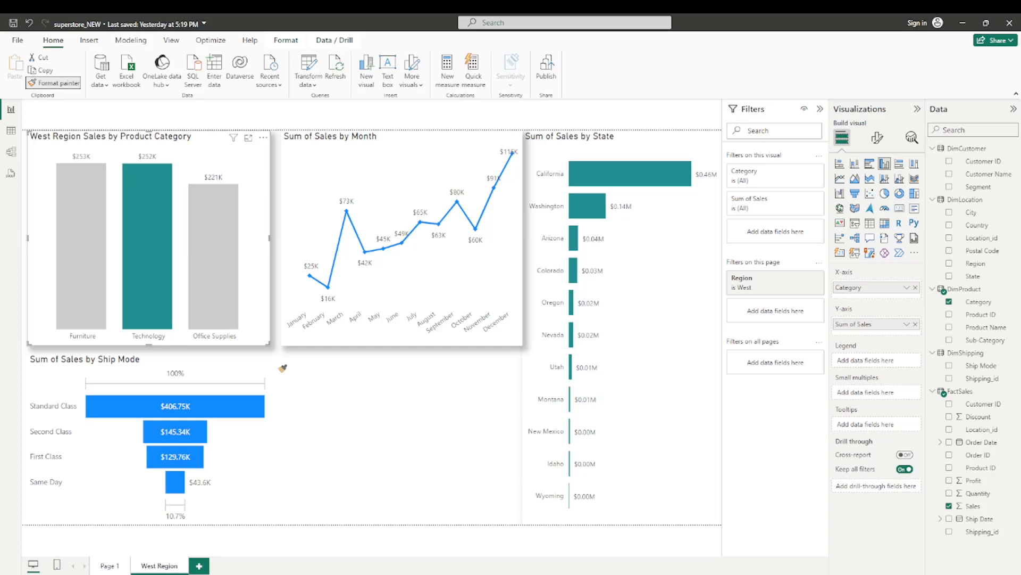
left_click(159, 422)
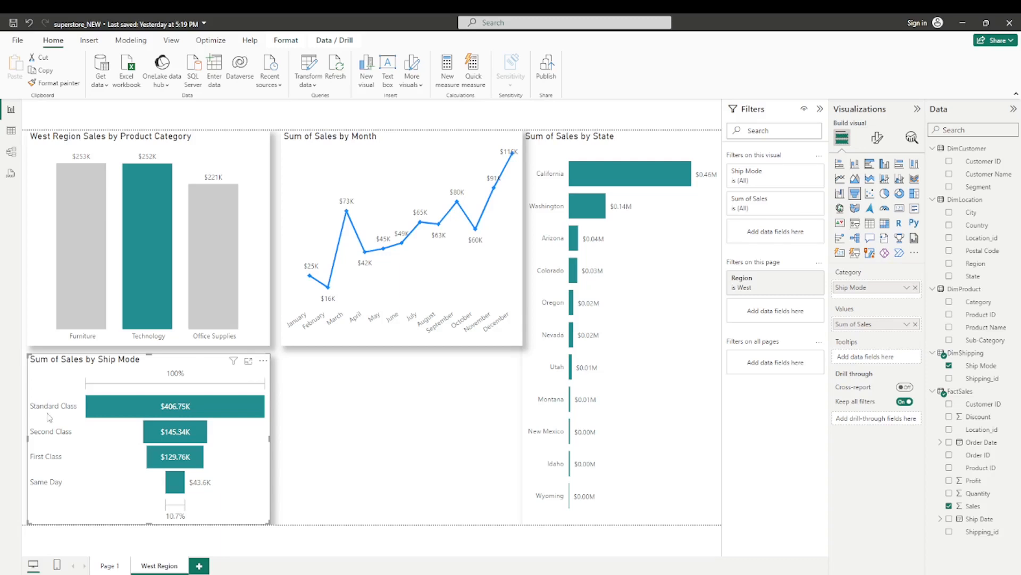
Set the Ship Mode funnel's data label contents to Data value, percent of first, after trying Percent of previous.
mouse_move(168, 411)
left_click(878, 139)
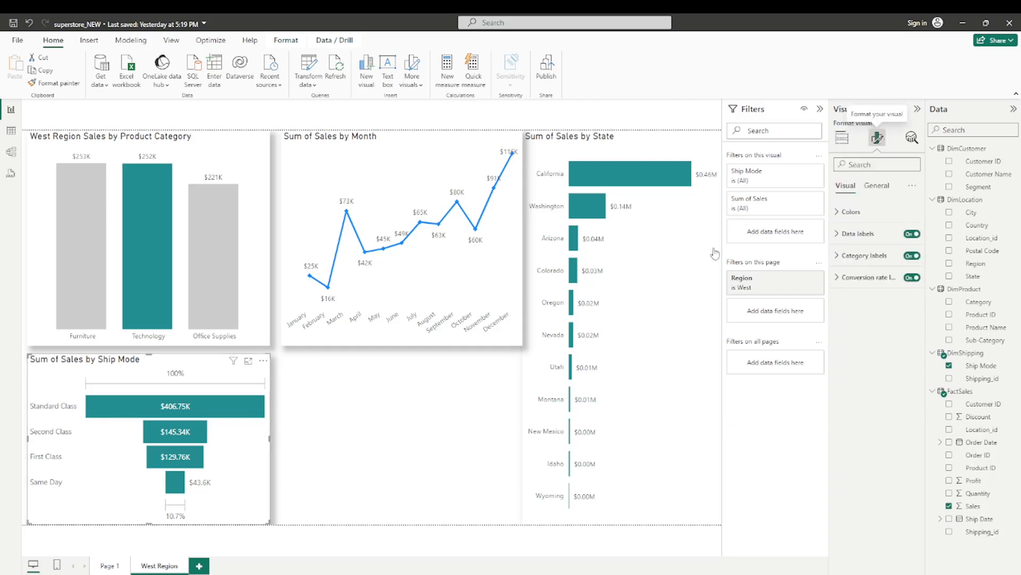
mouse_move(201, 446)
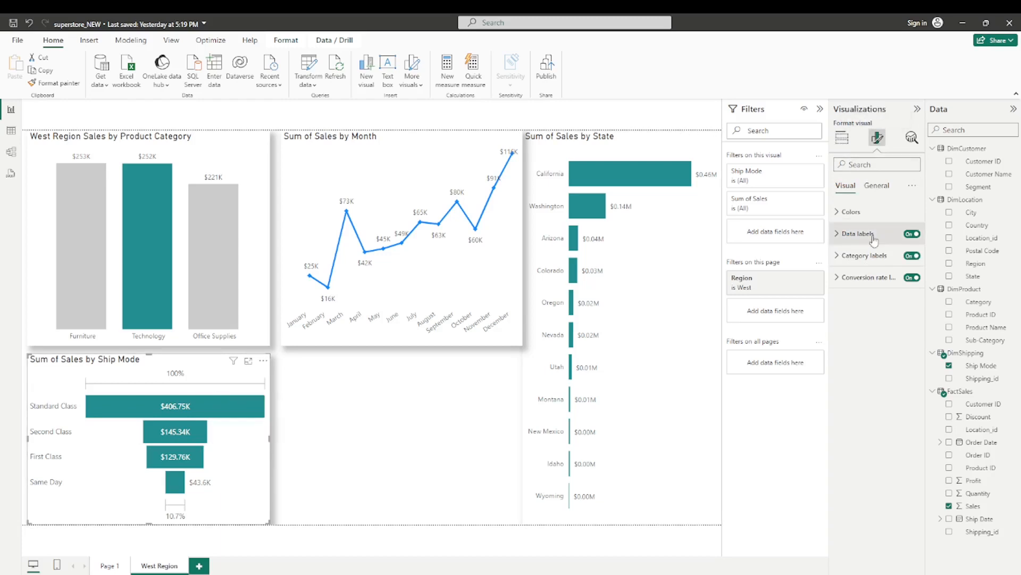
left_click(843, 216)
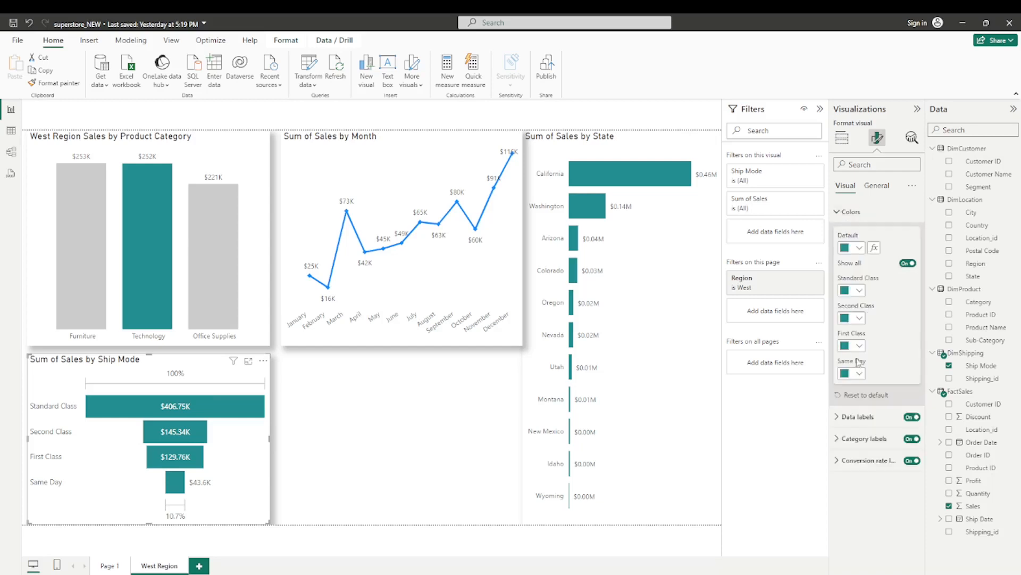
left_click(839, 213)
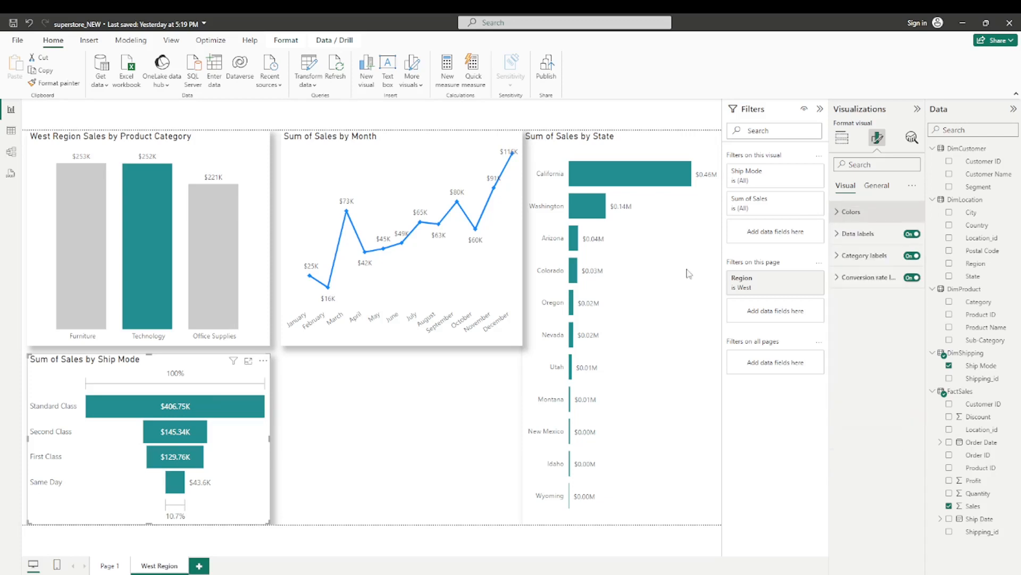
mouse_move(261, 413)
left_click(838, 240)
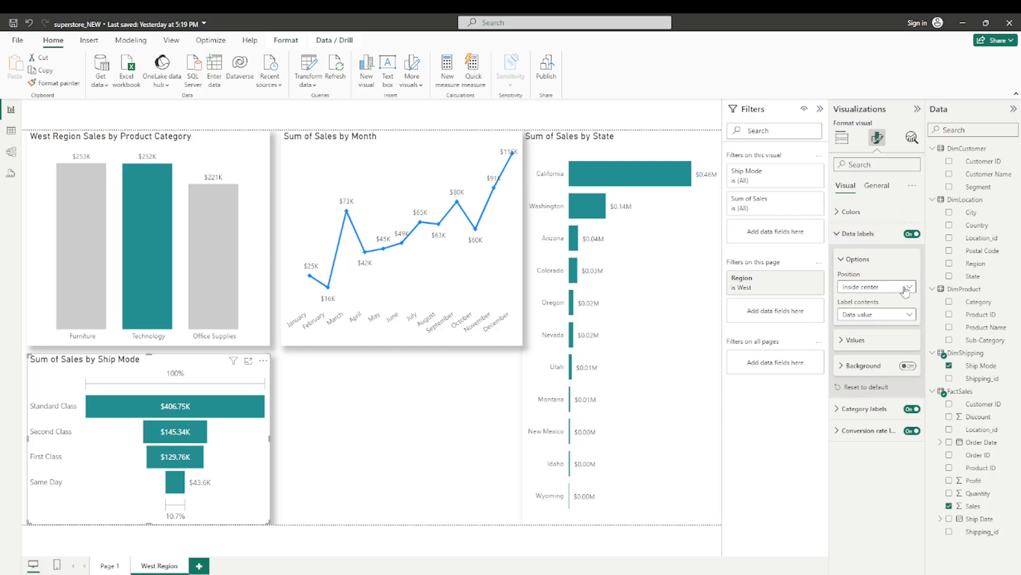
left_click(909, 314)
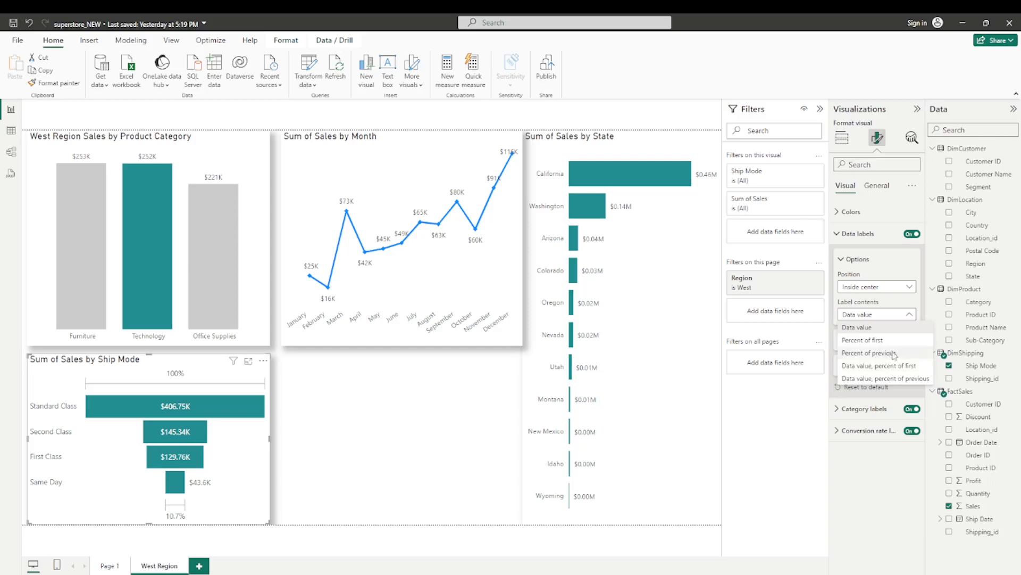
left_click(838, 355)
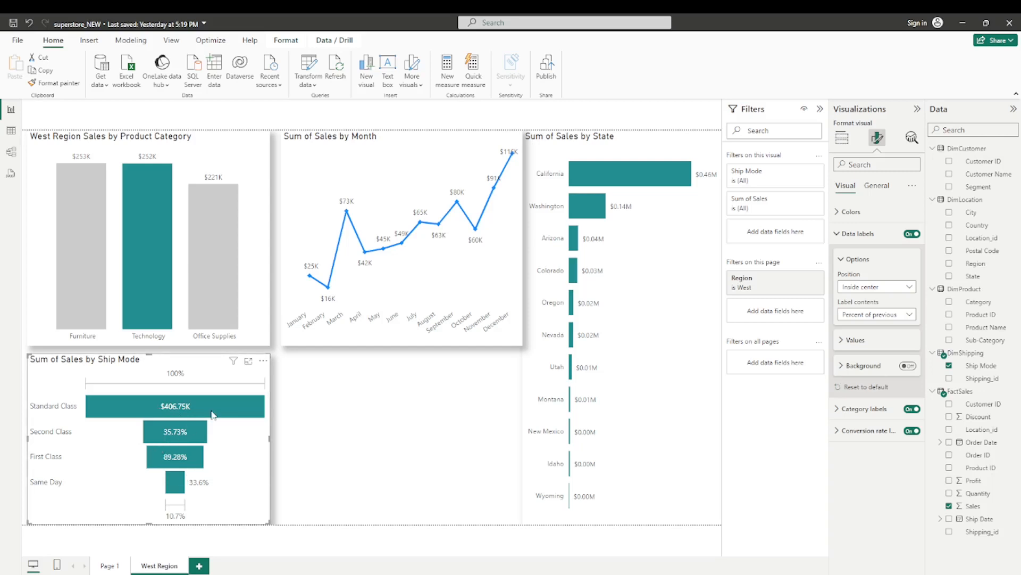
mouse_move(212, 415)
left_click(859, 316)
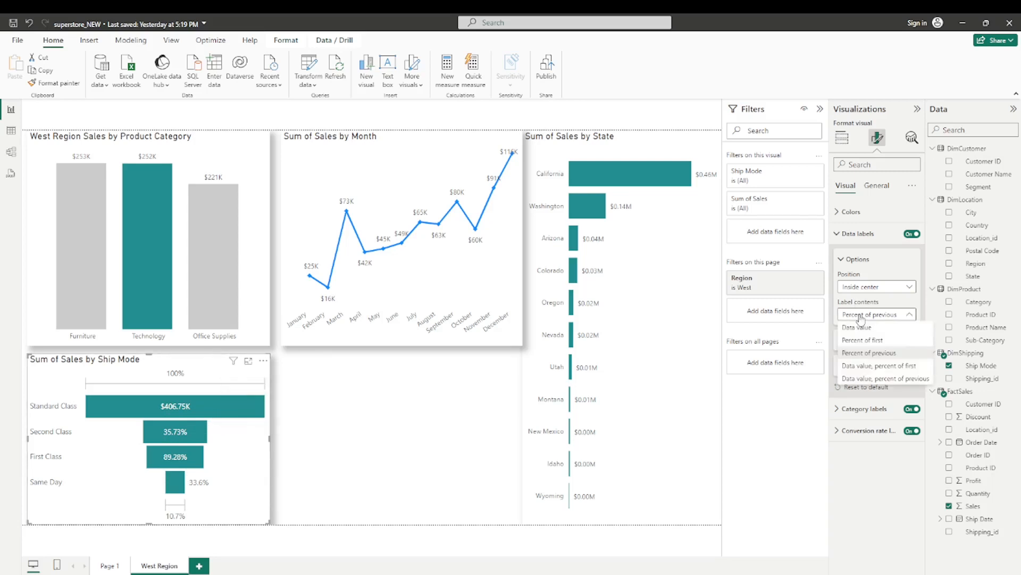
left_click(873, 367)
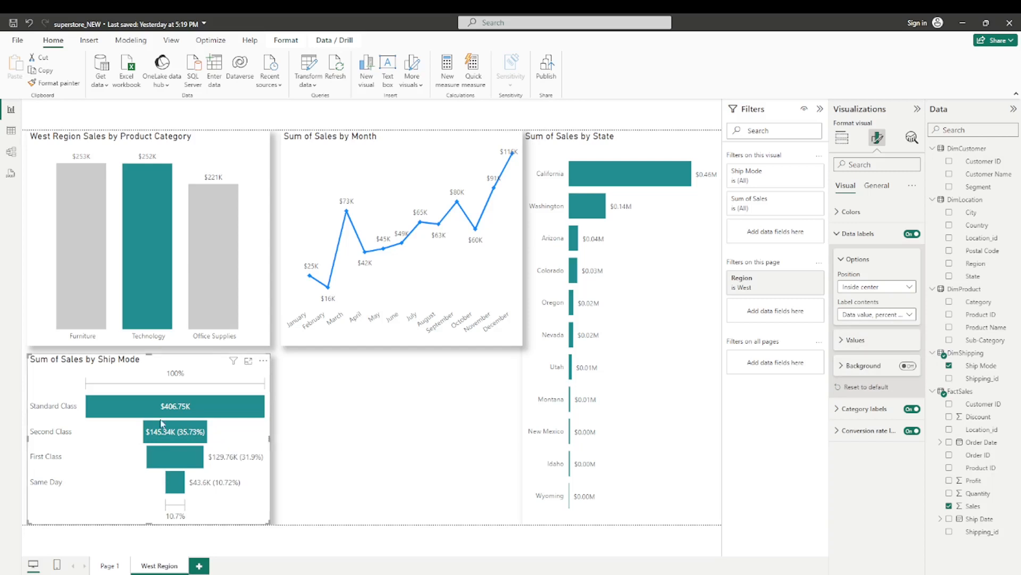
Set the funnel's data label font size to 9, with 1 value decimal place and 1 percentage decimal place.
left_click(857, 339)
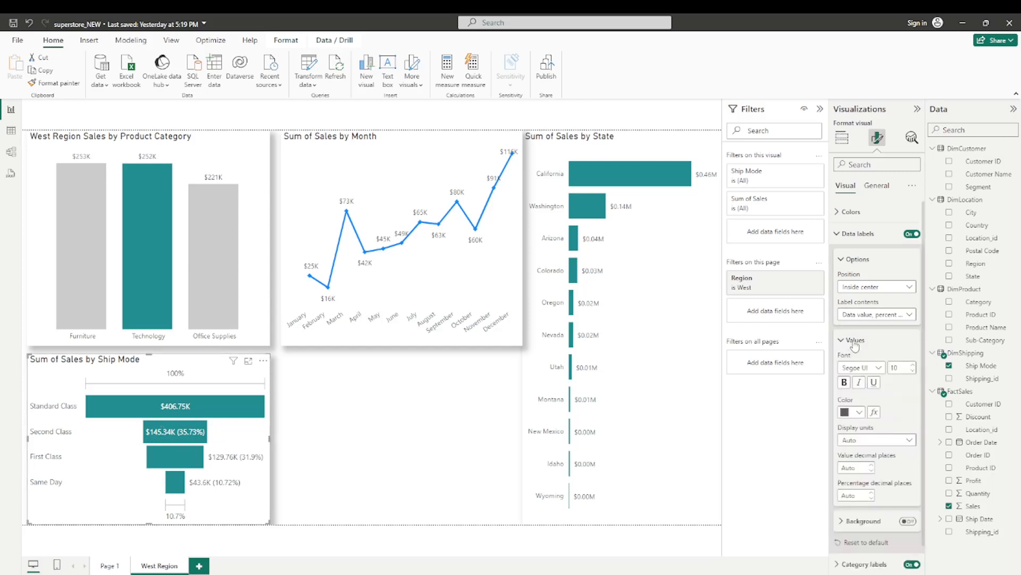
left_click(913, 371)
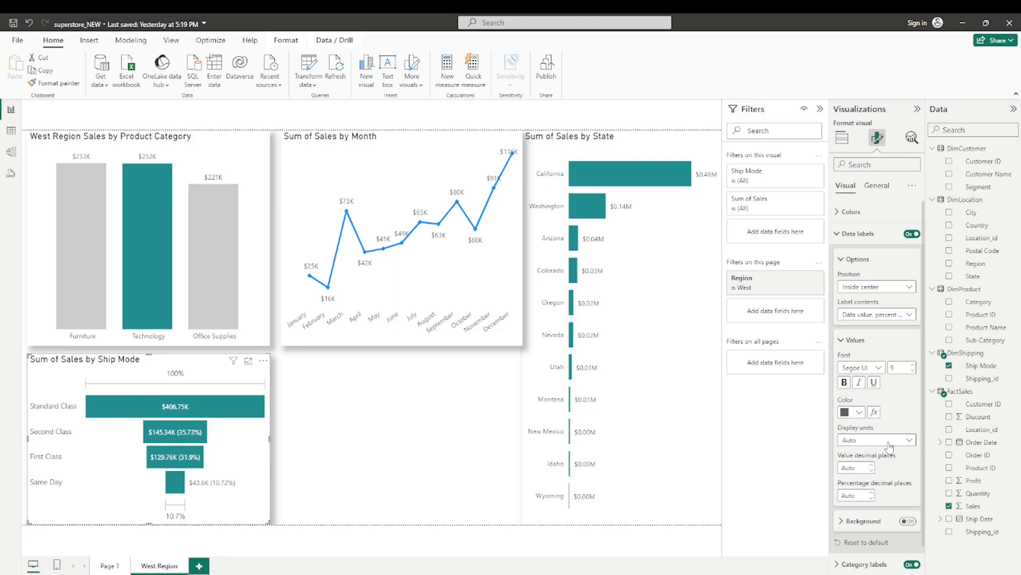
scroll(889, 446, "down", 1)
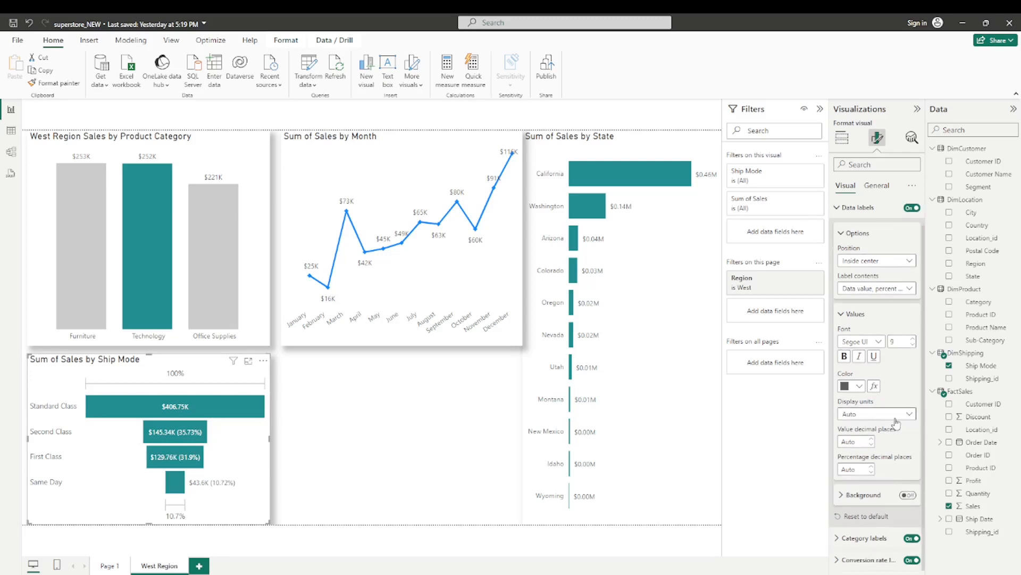
left_click(869, 448)
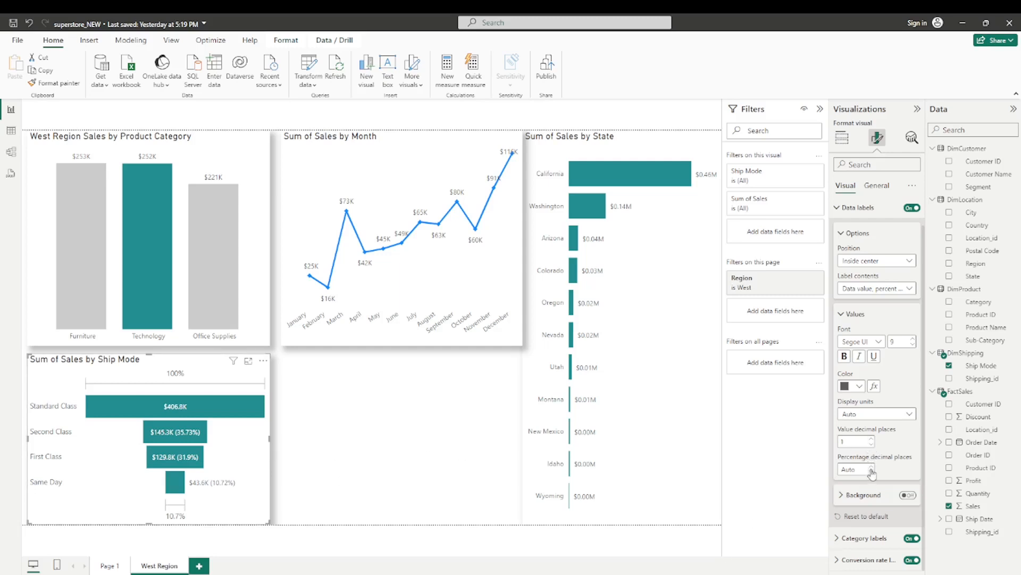
left_click(871, 467)
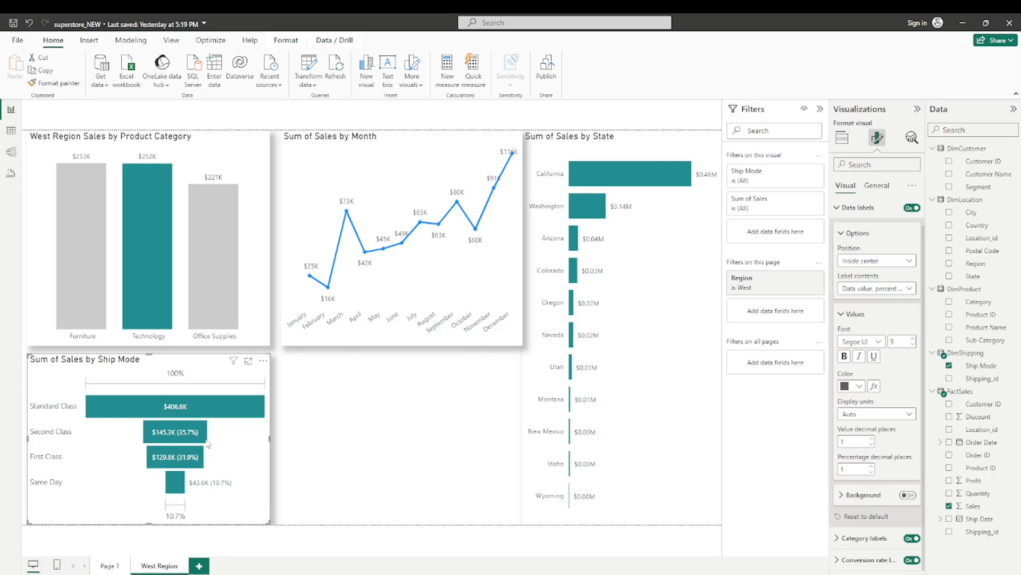
mouse_move(208, 443)
mouse_move(180, 470)
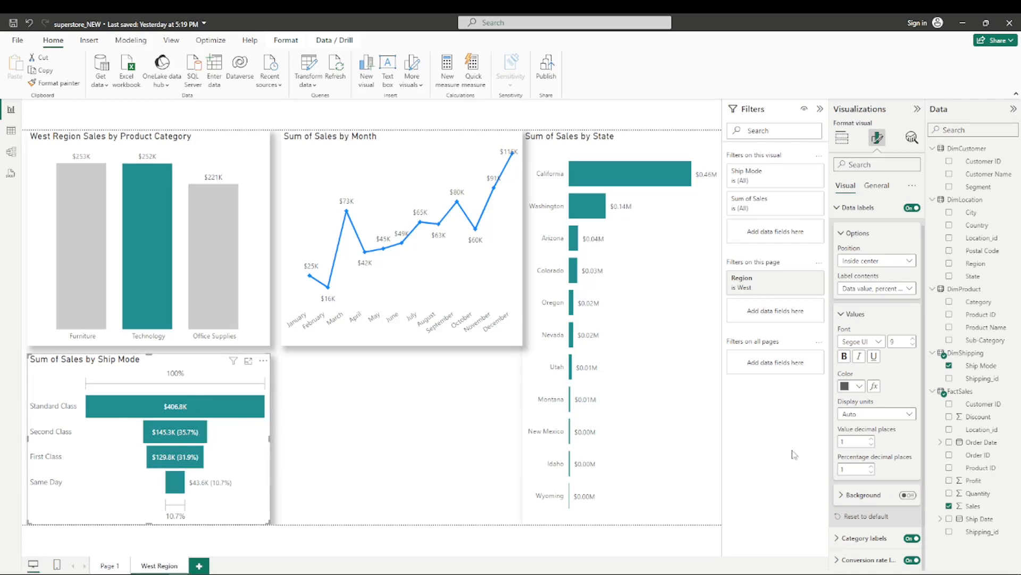
Set the font size of the Ship Mode funnel's category labels to 9.
left_click(840, 212)
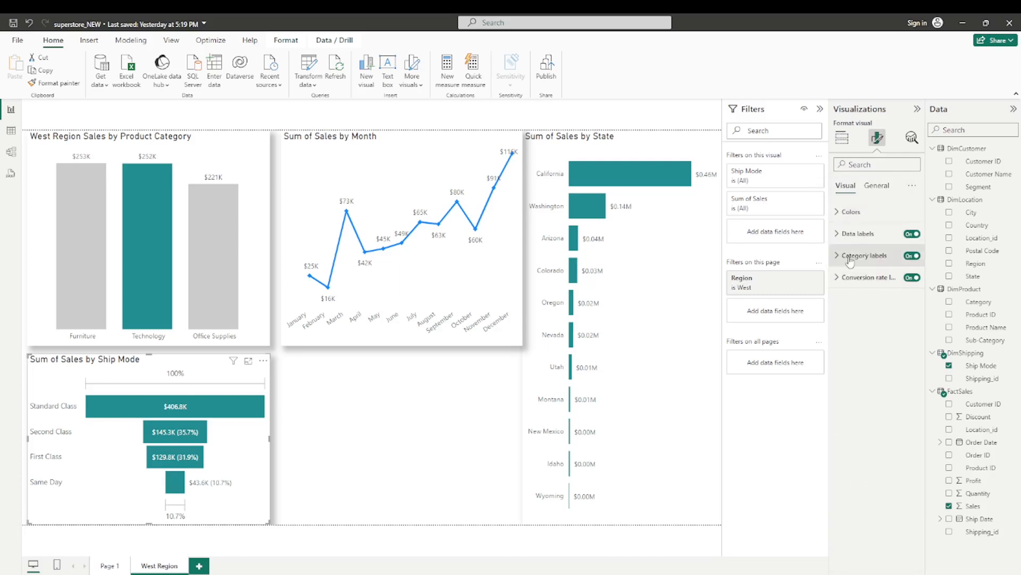
left_click(850, 259)
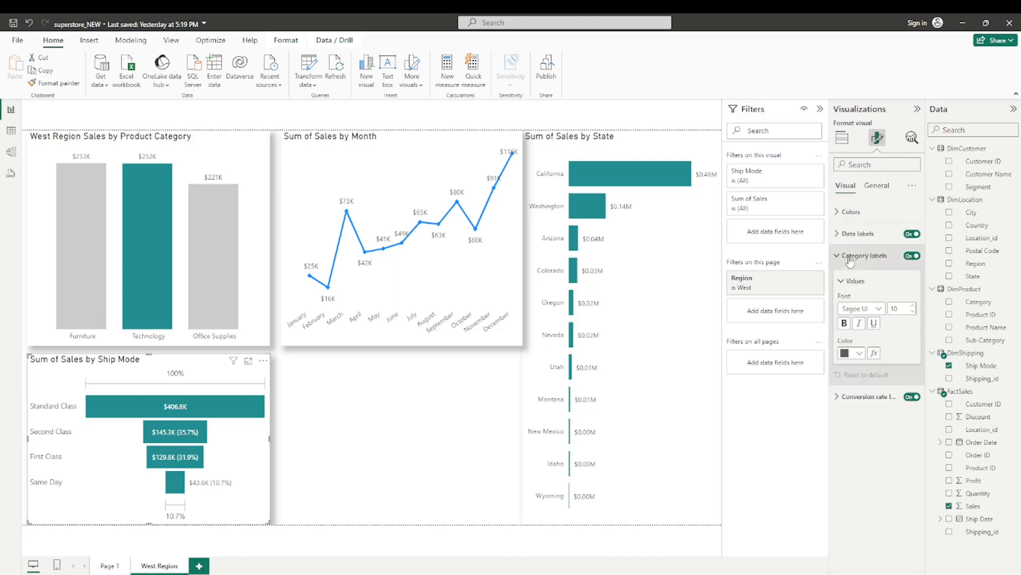
left_click(913, 312)
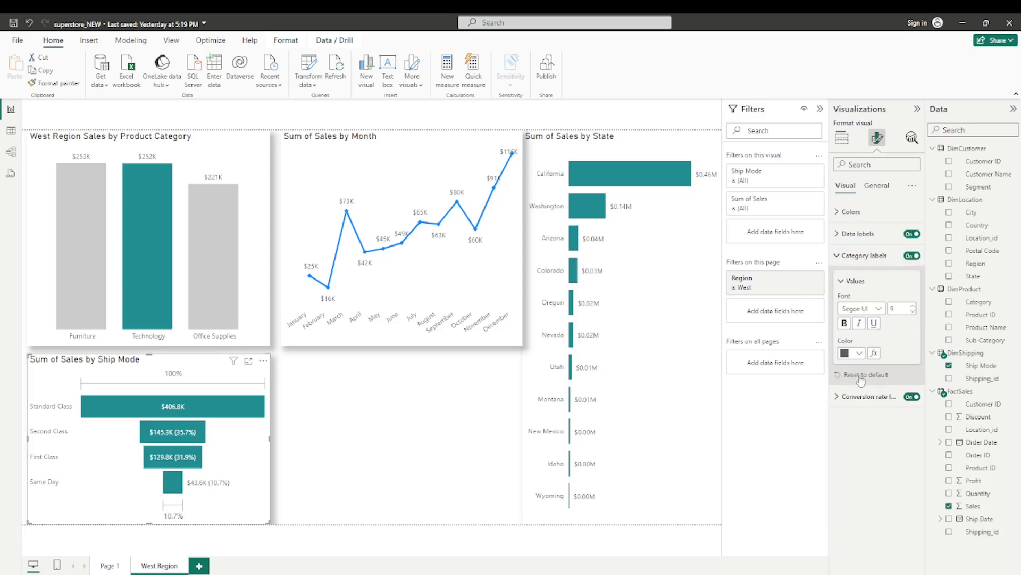
left_click(842, 280)
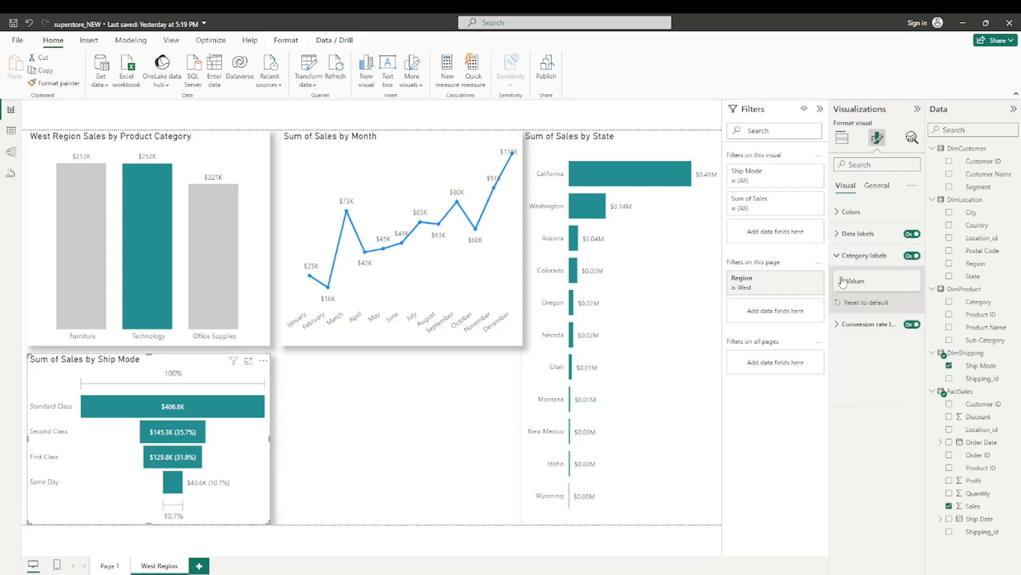
Turn off the conversion rate labels on the Ship Mode funnel chart, comparing its look with and without them.
left_click(837, 327)
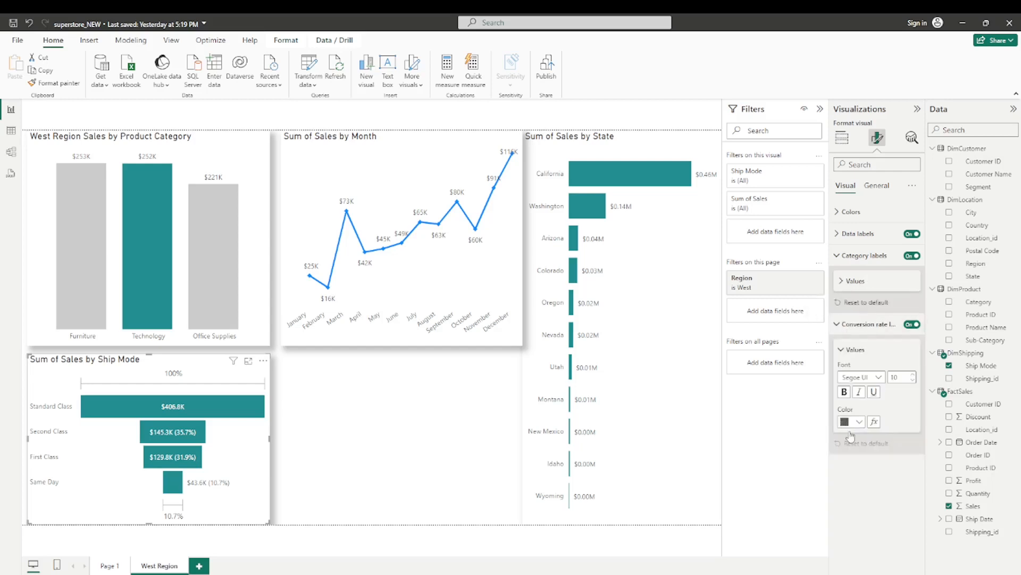
left_click(847, 351)
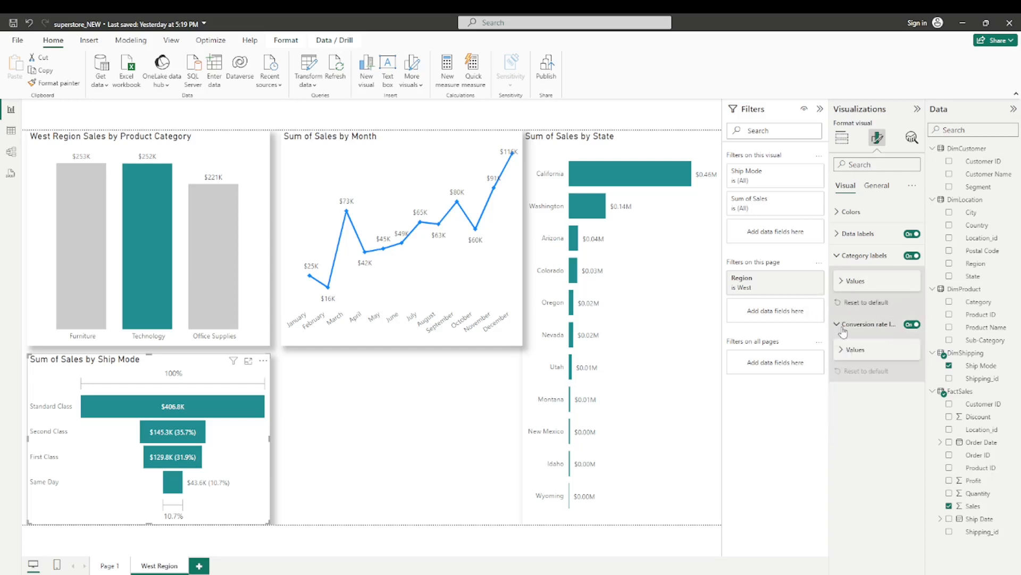
left_click(844, 327)
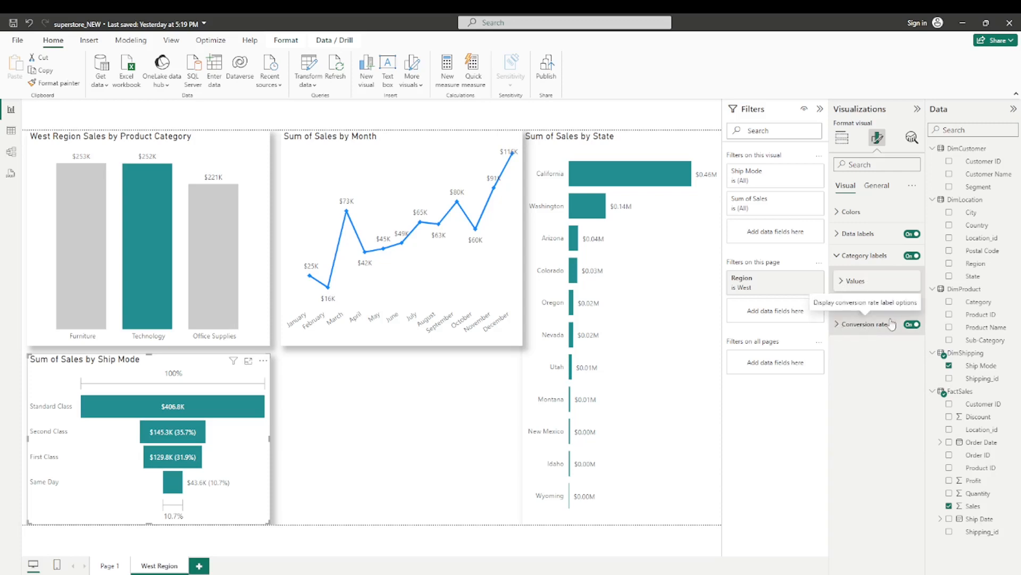
left_click(911, 325)
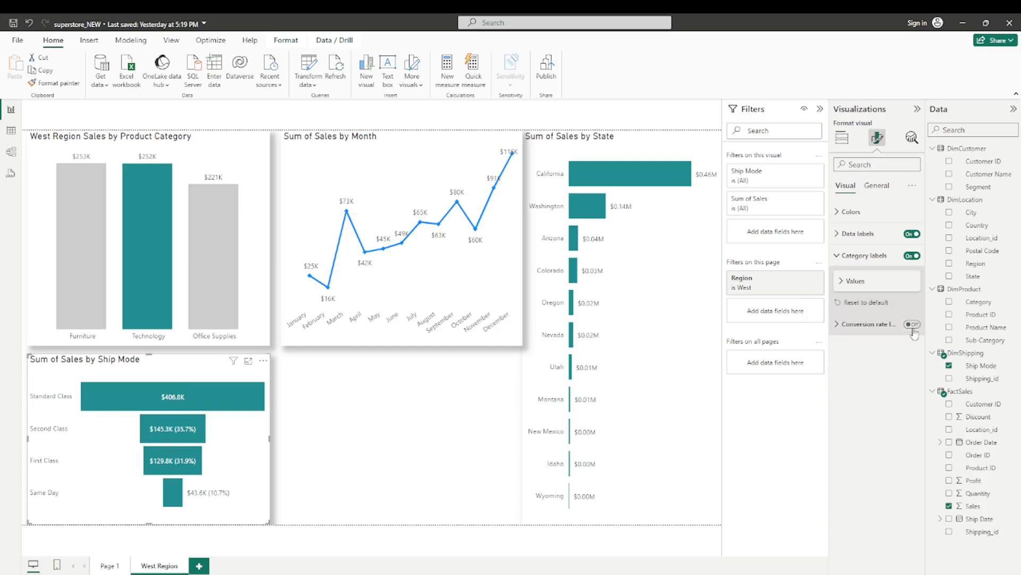
left_click(913, 325)
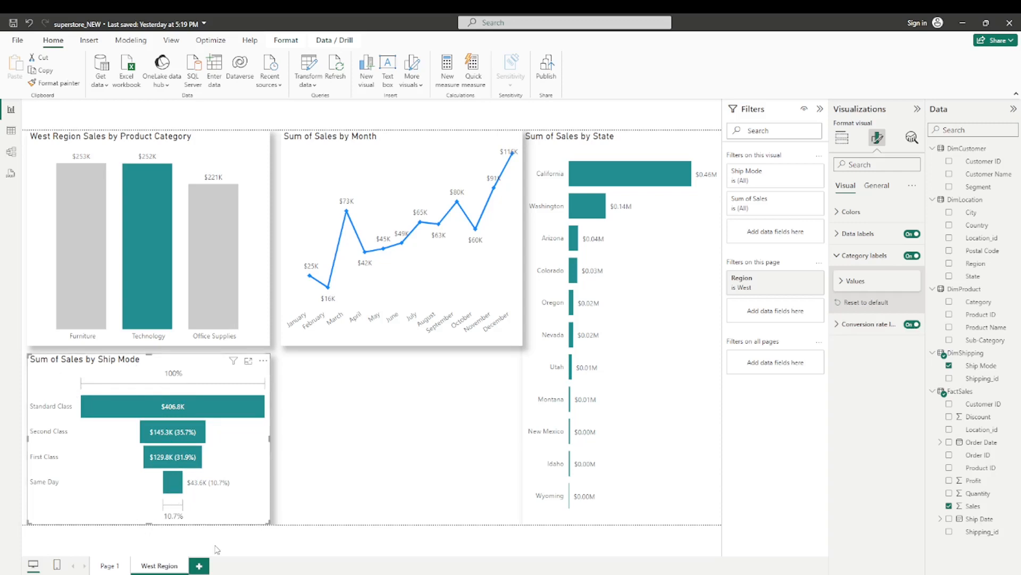
left_click(912, 324)
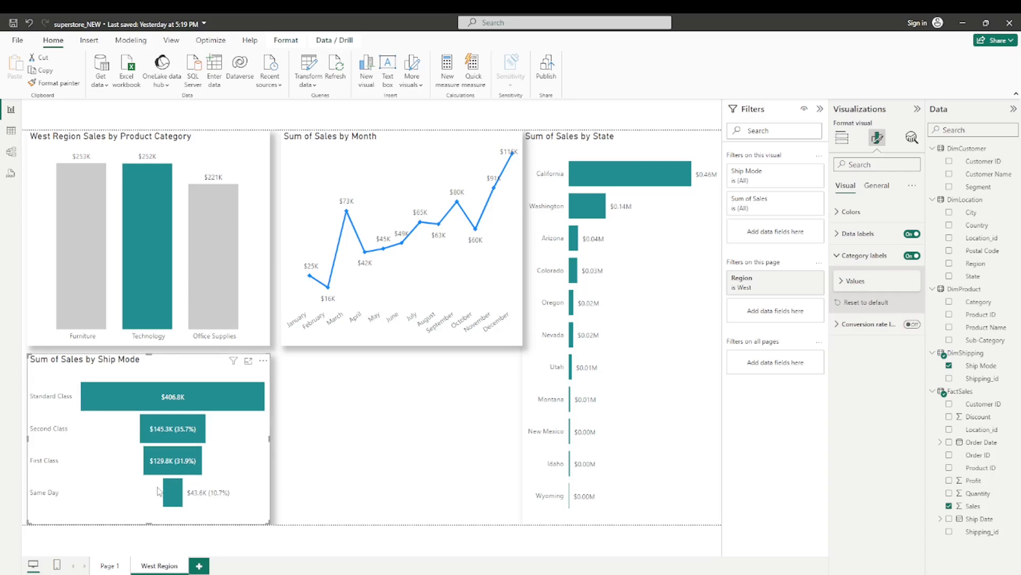
mouse_move(228, 395)
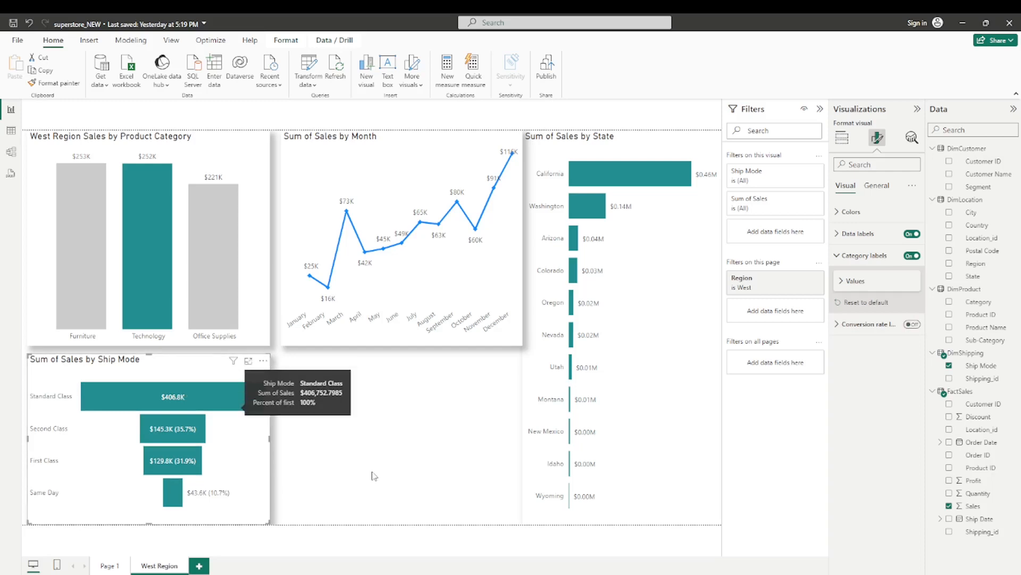
Change the funnel chart's title text to "Sales by Ship Mode".
left_click(883, 188)
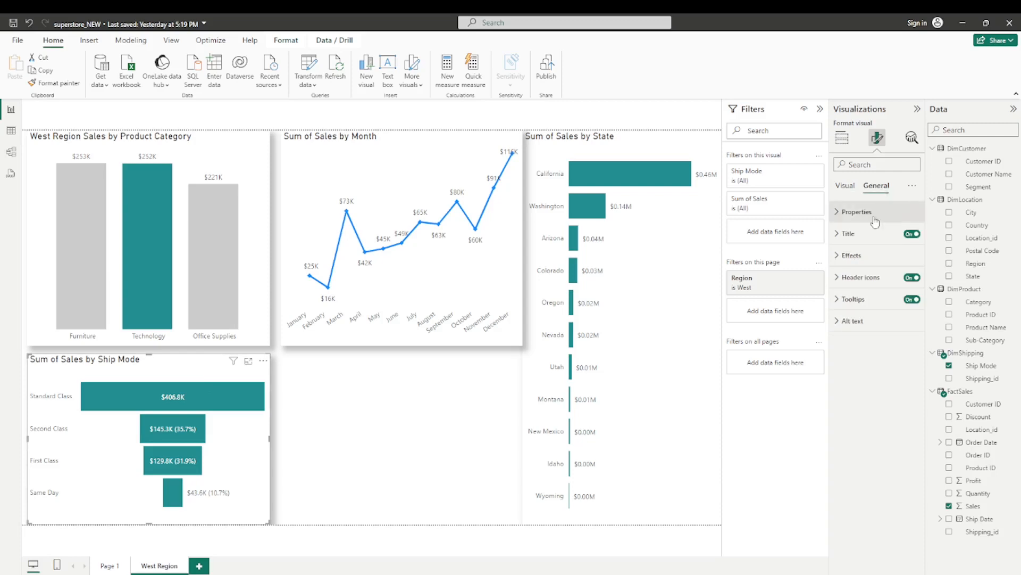
left_click(839, 234)
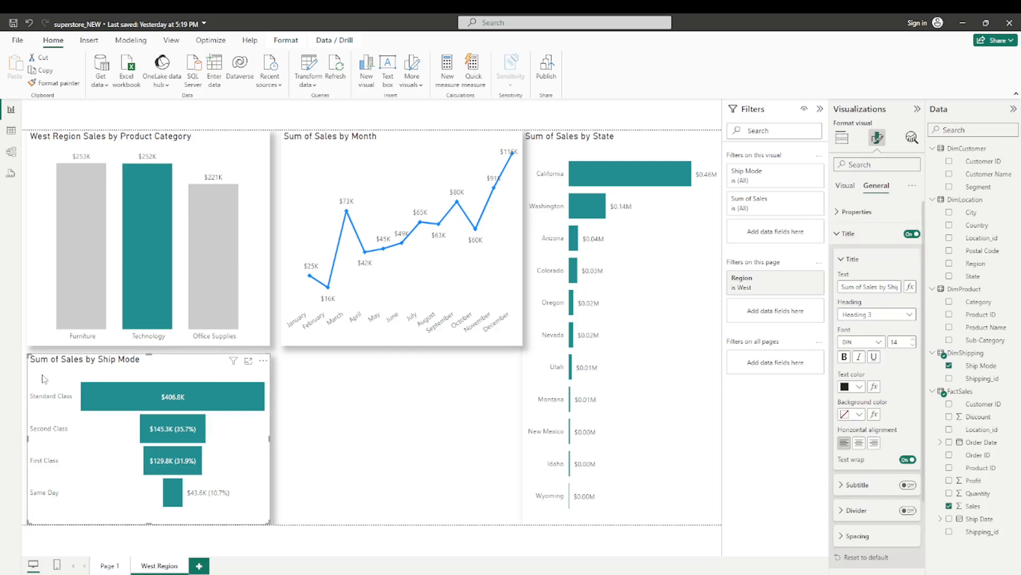
left_click(862, 287)
key("BackSpace")
key("BackSpace")
key("BackSpace")
key("BackSpace")
key("BackSpace")
key("BackSpace")
key("BackSpace")
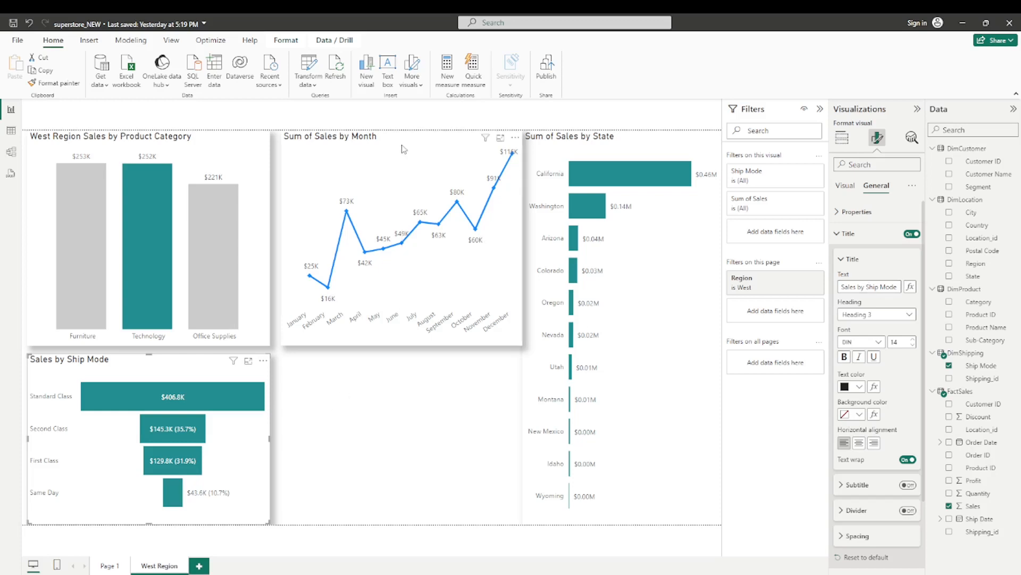
Try making the Sum of Sales by Month line chart slightly smaller and restore its size.
left_click(474, 186)
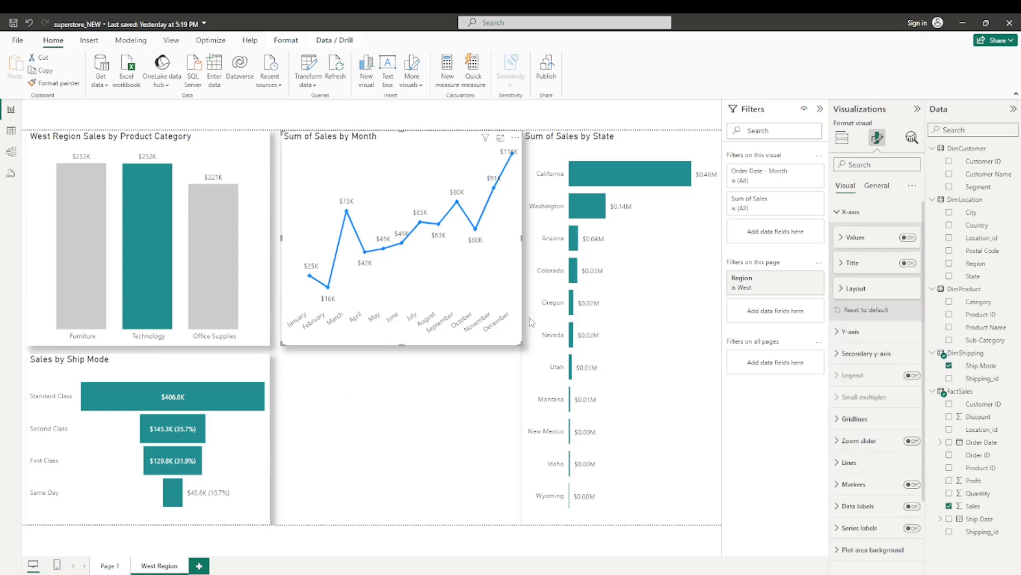
mouse_move(517, 341)
left_mouse_down()
mouse_move(510, 330)
mouse_move(521, 340)
left_mouse_up()
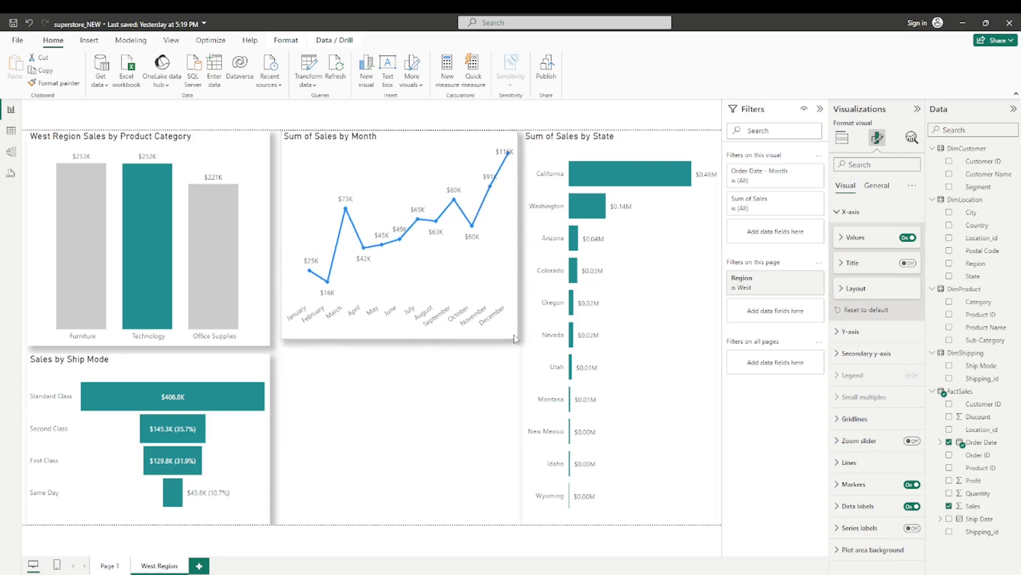
left_click_drag(401, 339, 404, 348)
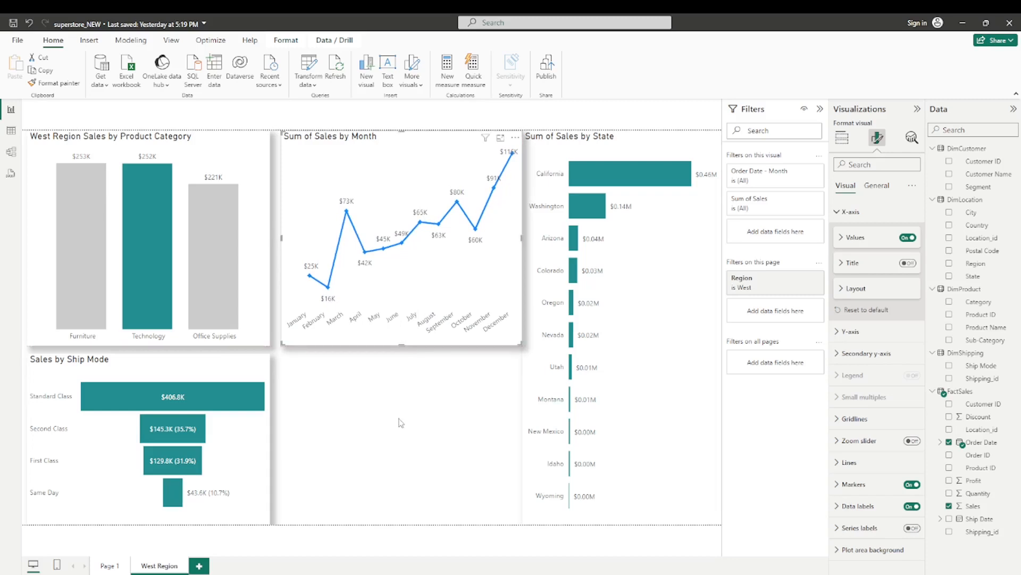
Add an empty donut chart below the Sum of Sales by Month line chart and narrow it slightly from its right edge.
left_click(521, 245)
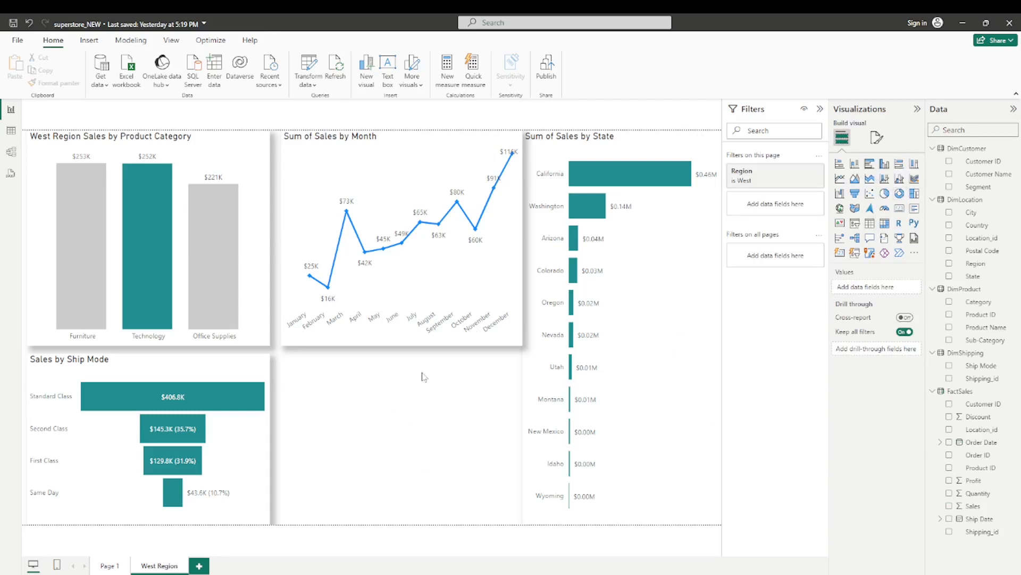
left_click(899, 194)
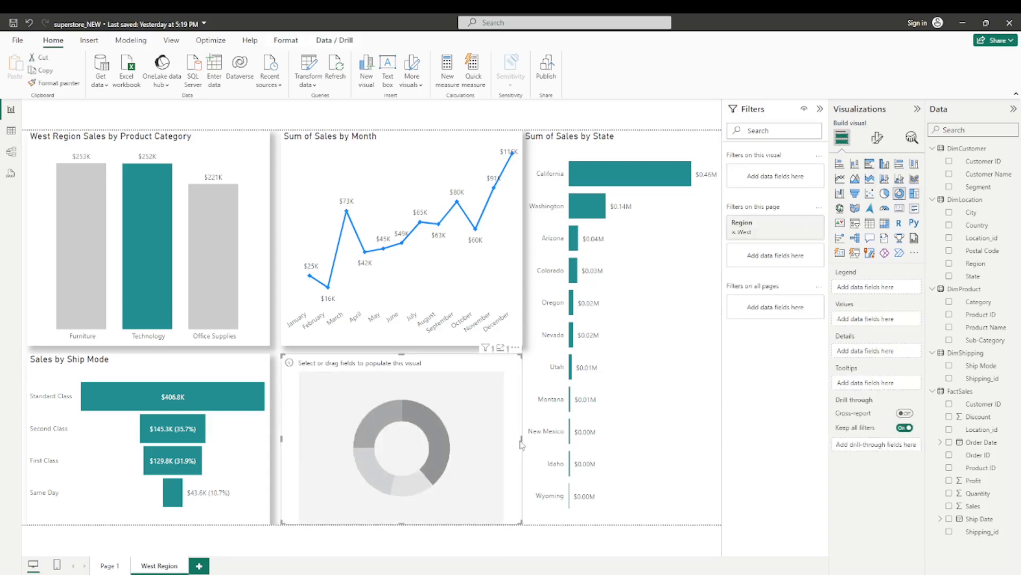
left_click_drag(521, 445, 511, 434)
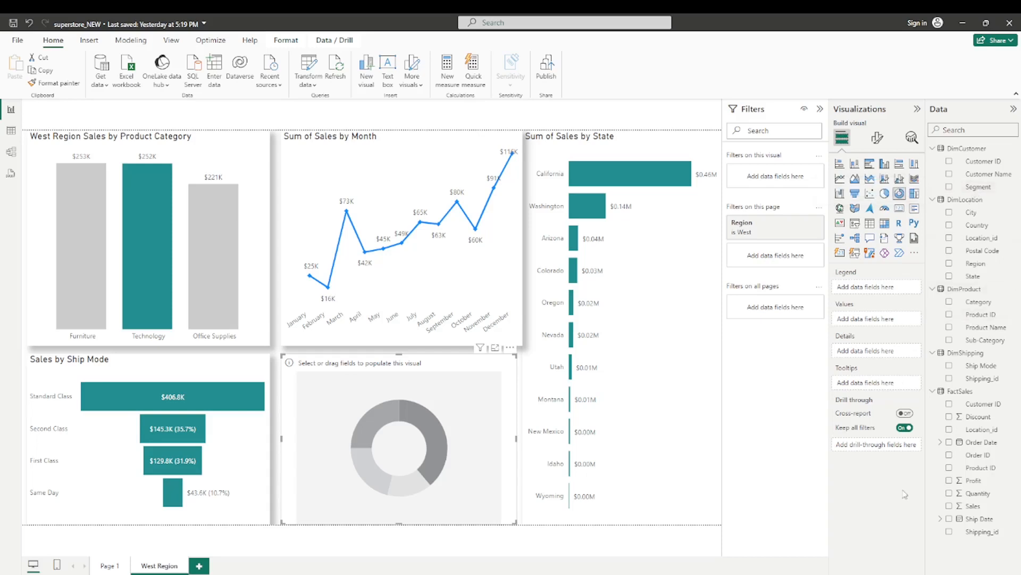
Fill the donut chart with Segment as legend and Sales as values, and copy the formatting of Page 1's Sales by Customer Segment donut onto it.
left_click(951, 187)
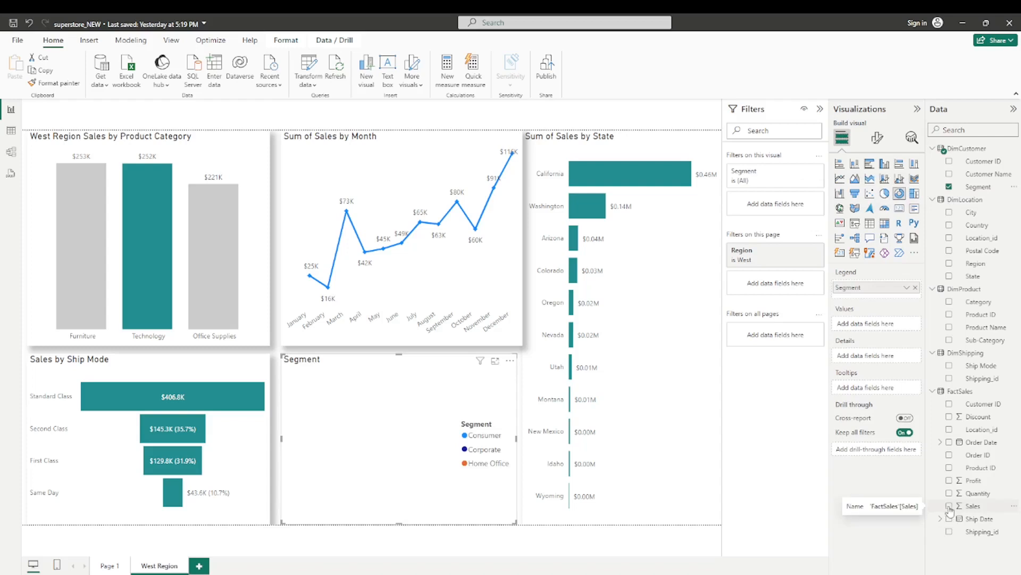
left_click(950, 506)
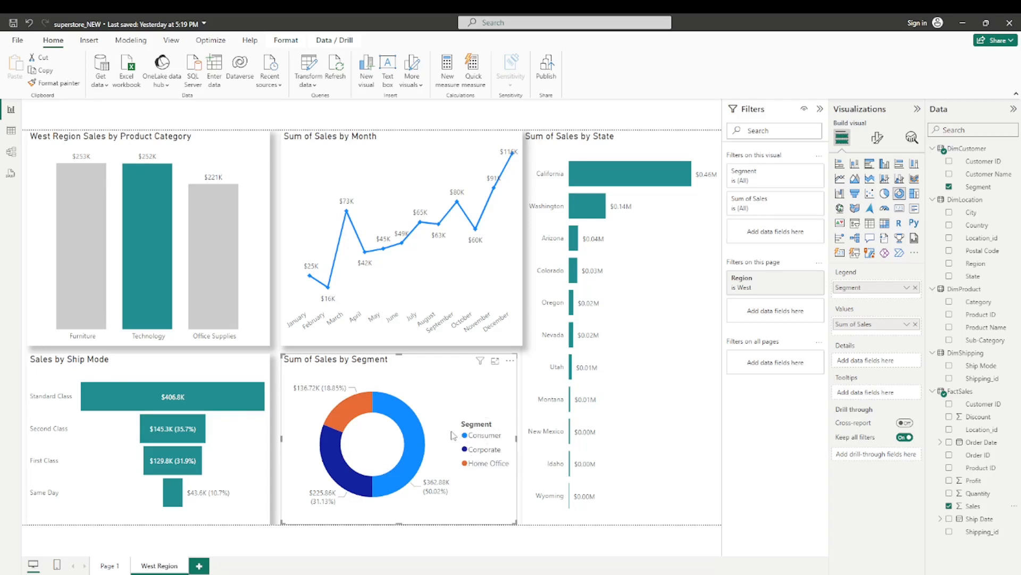
left_click(108, 566)
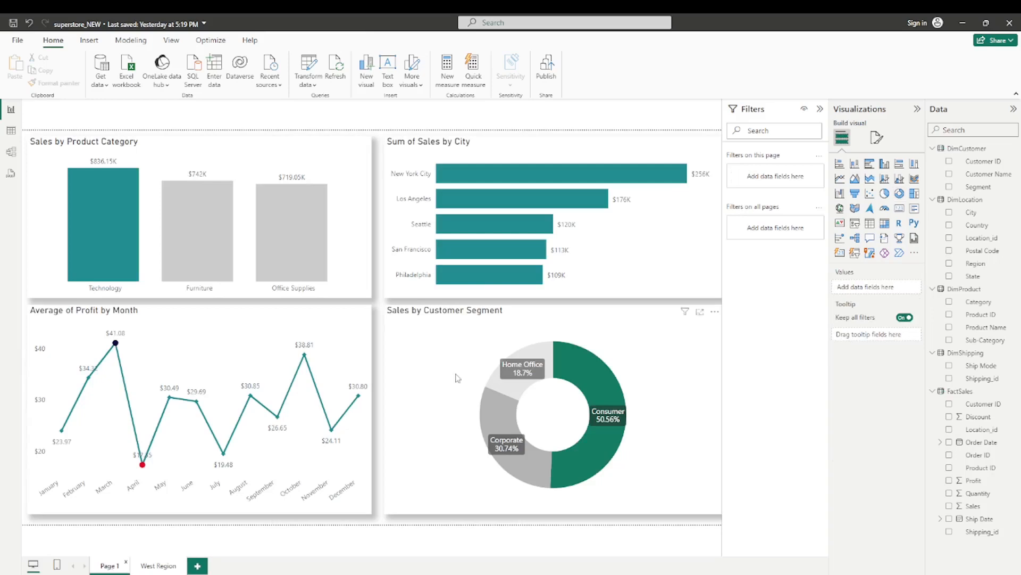
left_click(458, 379)
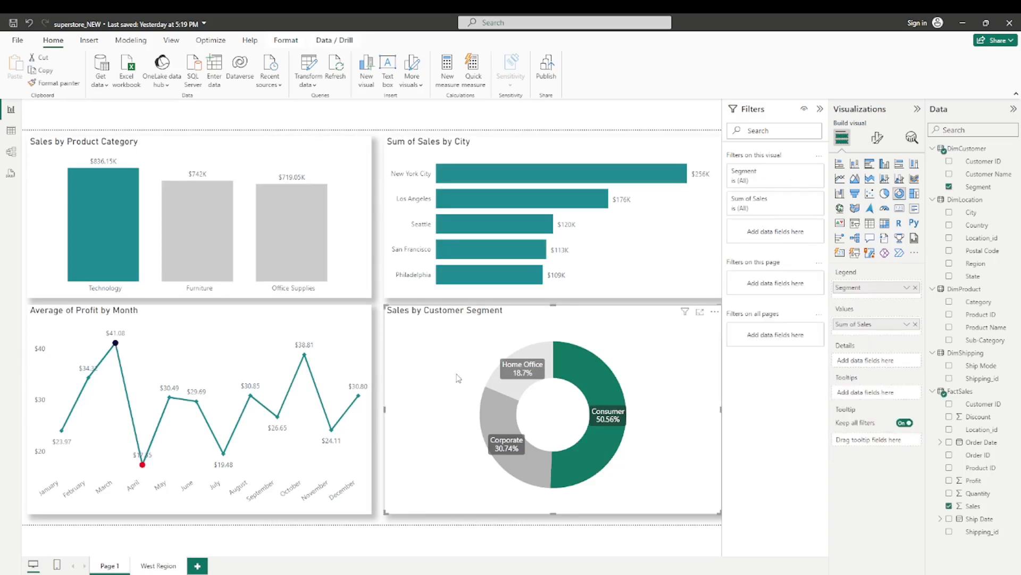
left_click(54, 84)
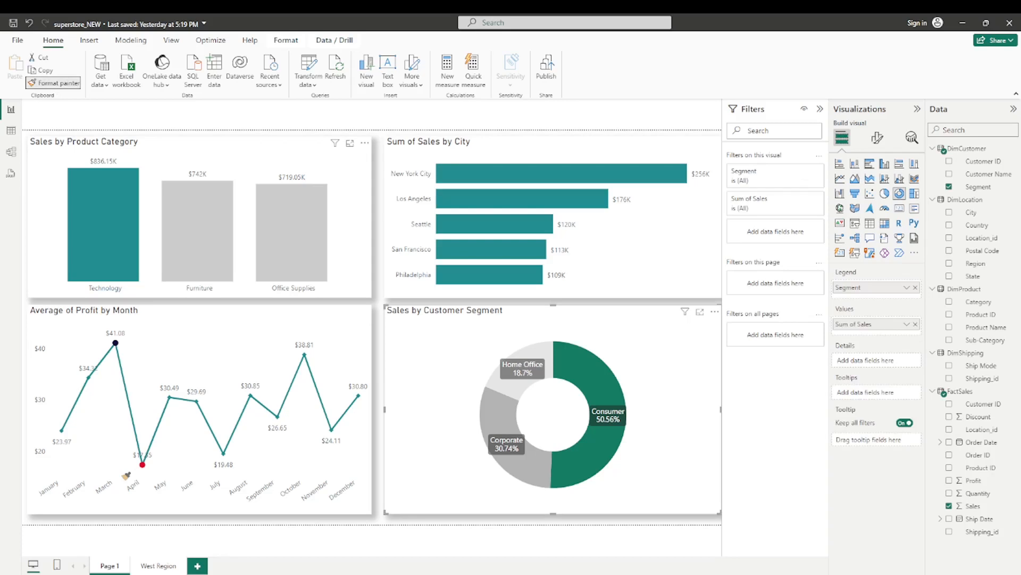
left_click(153, 566)
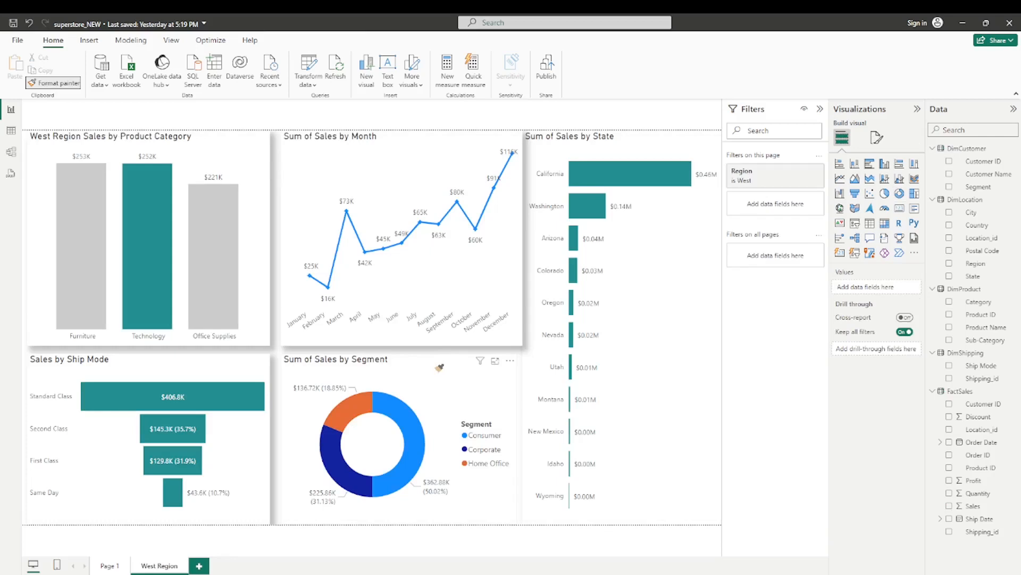
left_click(440, 367)
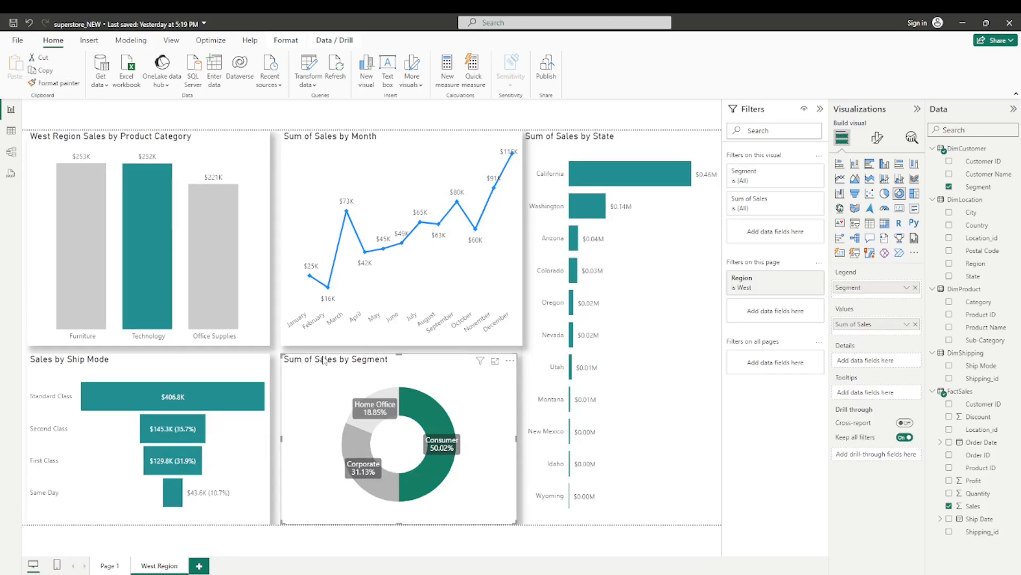
Change the donut chart's title text to "West Region Sales by Segment".
left_click(877, 138)
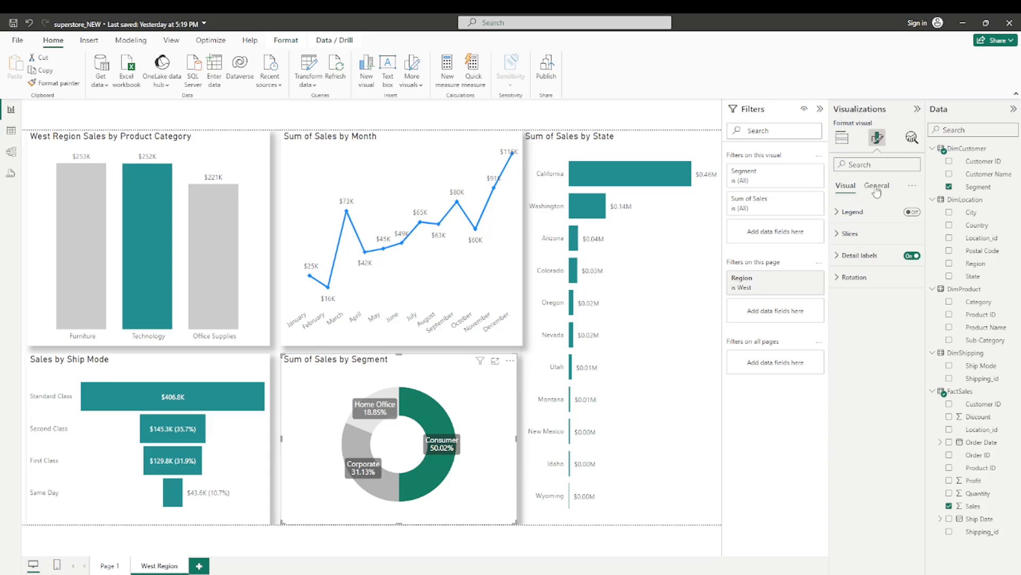
left_click(876, 186)
left_click(846, 234)
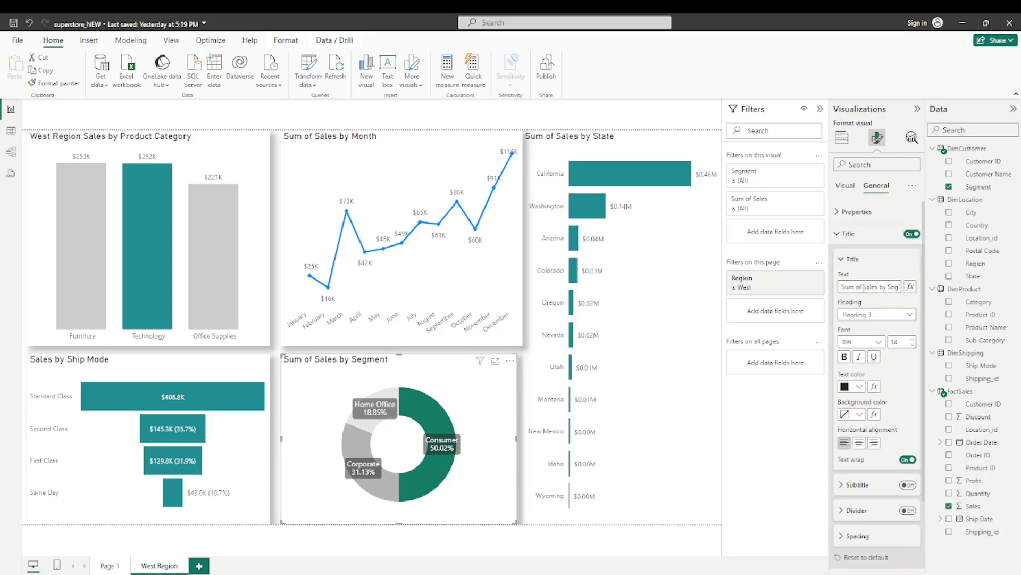
left_click(863, 287)
key("BackSpace")
key("BackSpace")
key("BackSpace")
key("BackSpace")
key("BackSpace")
key("BackSpace")
key("BackSpace")
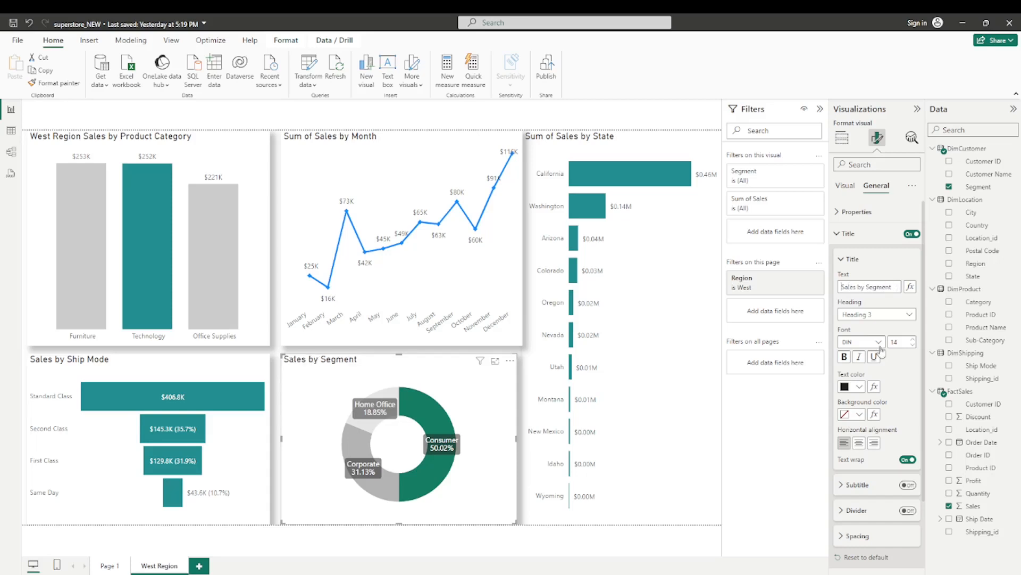
type("Wes")
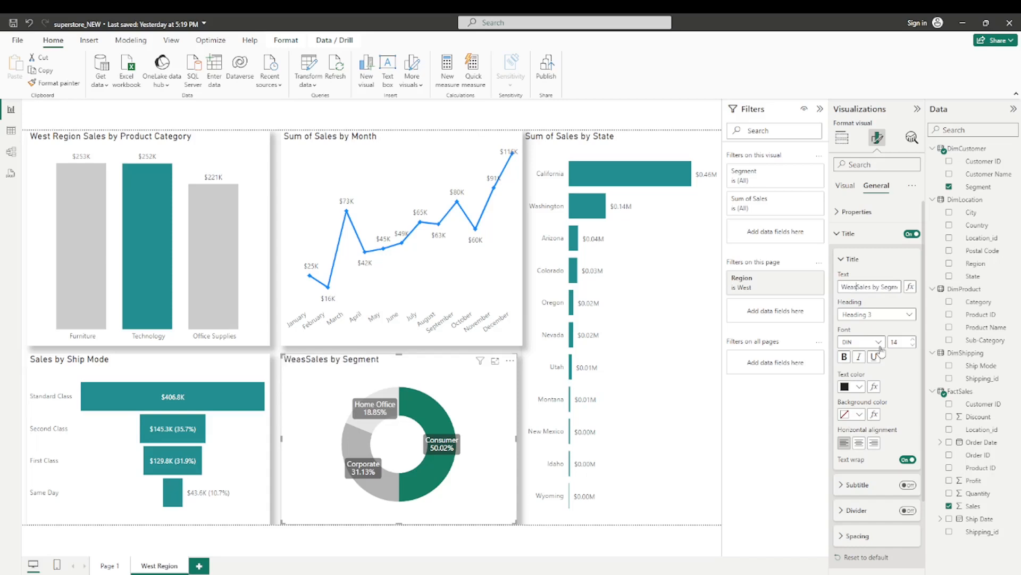
key("BackSpace")
key("BackSpace")
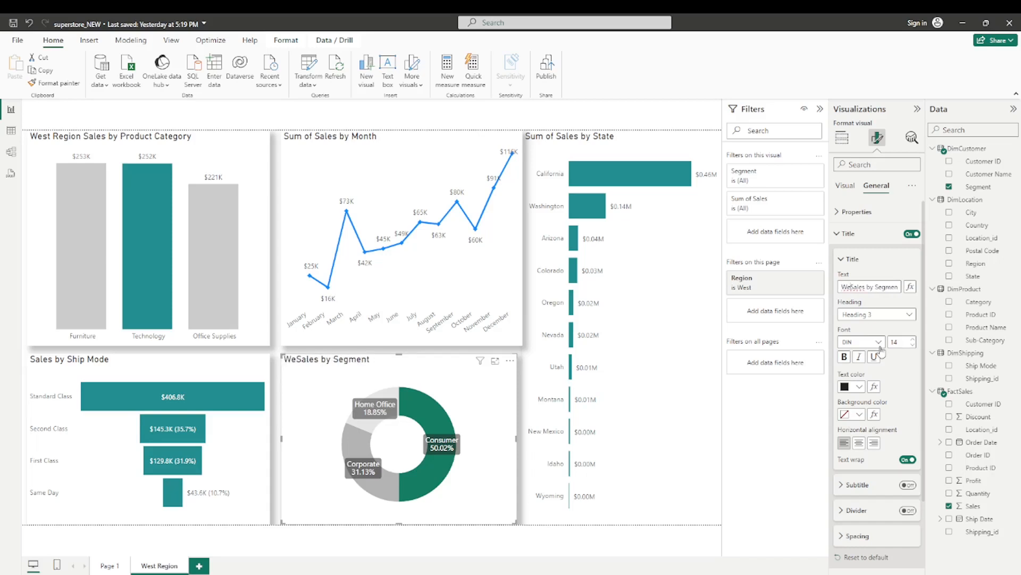
type("st")
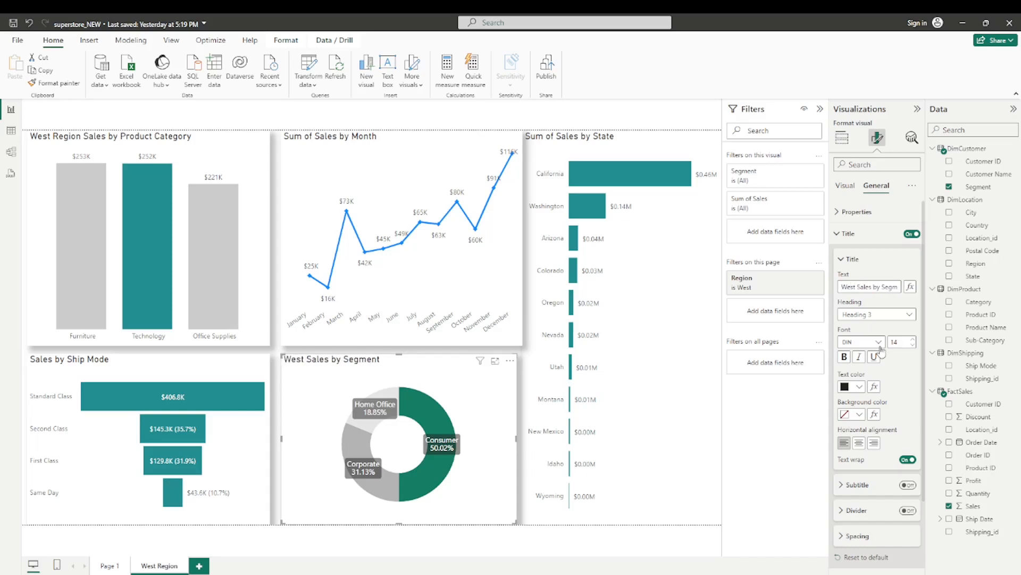
type(" Region")
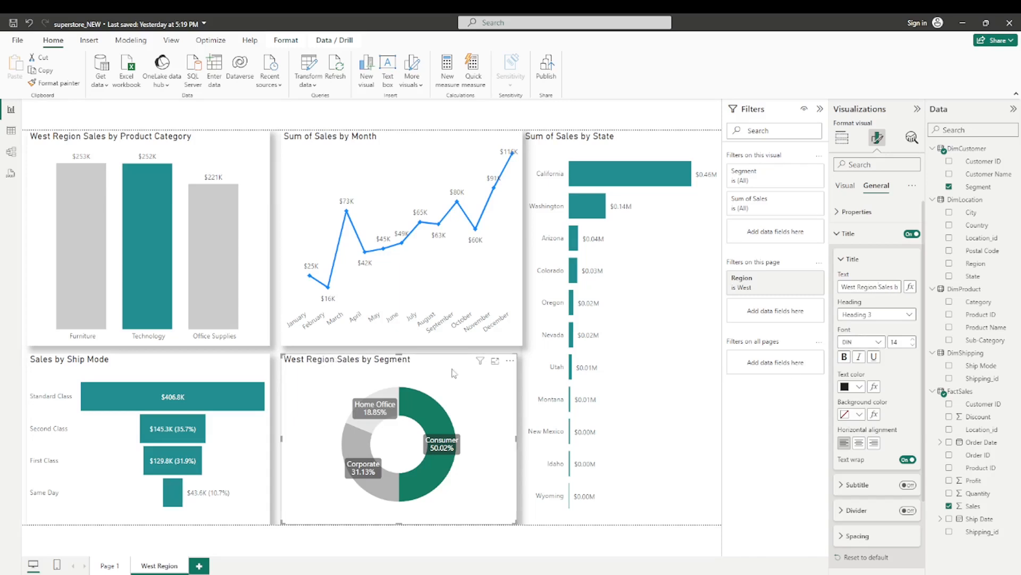
Insert "Customer" before "Segment" in the donut chart's title and set the title font size to 13.
key("Right")
key("Right")
key("Right")
key("Right")
key("Right")
key("Right")
key("Right")
key("Right")
key("Right")
key("Right")
type("Customer")
key("Return")
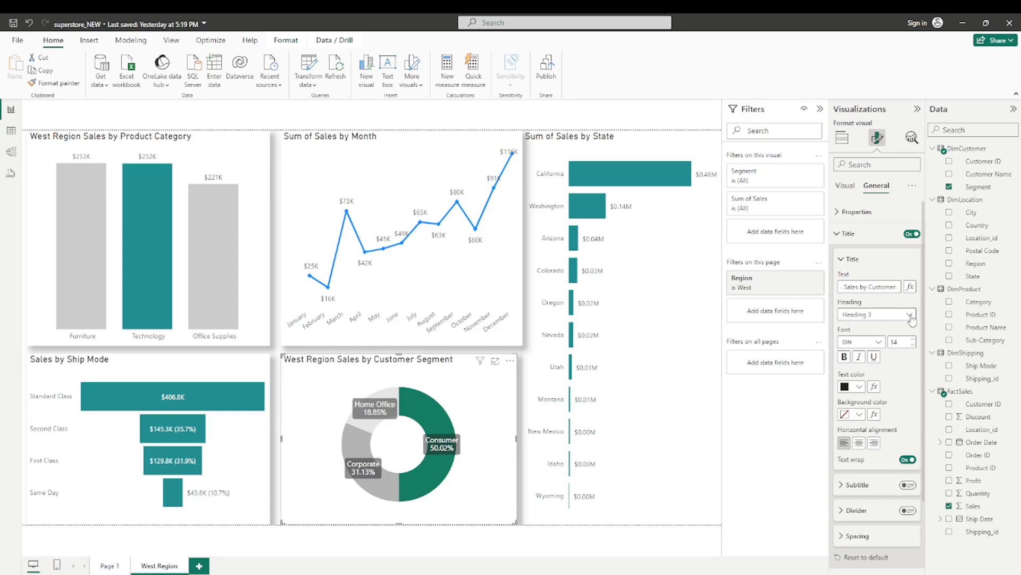
left_click(916, 348)
left_click(912, 345)
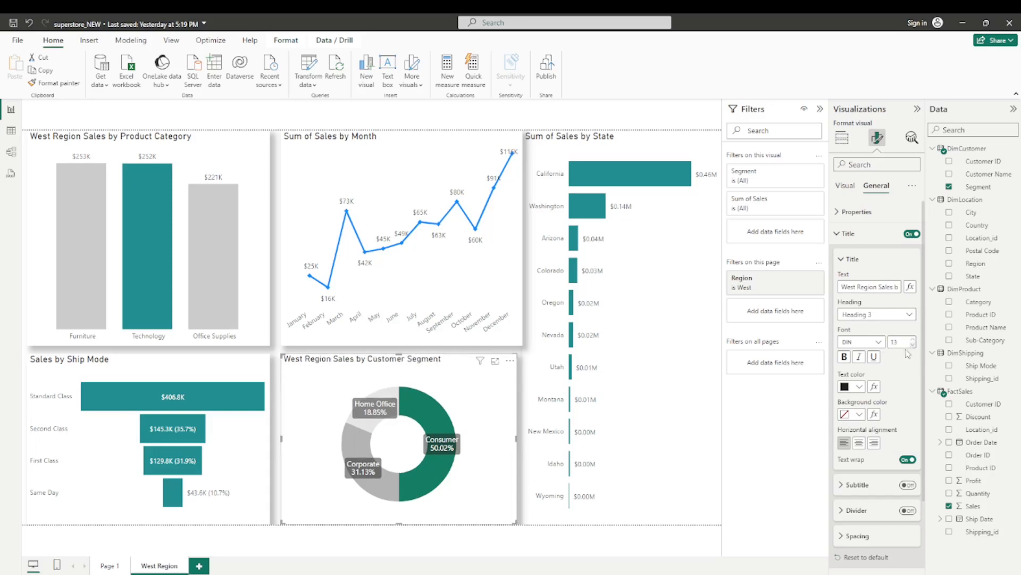